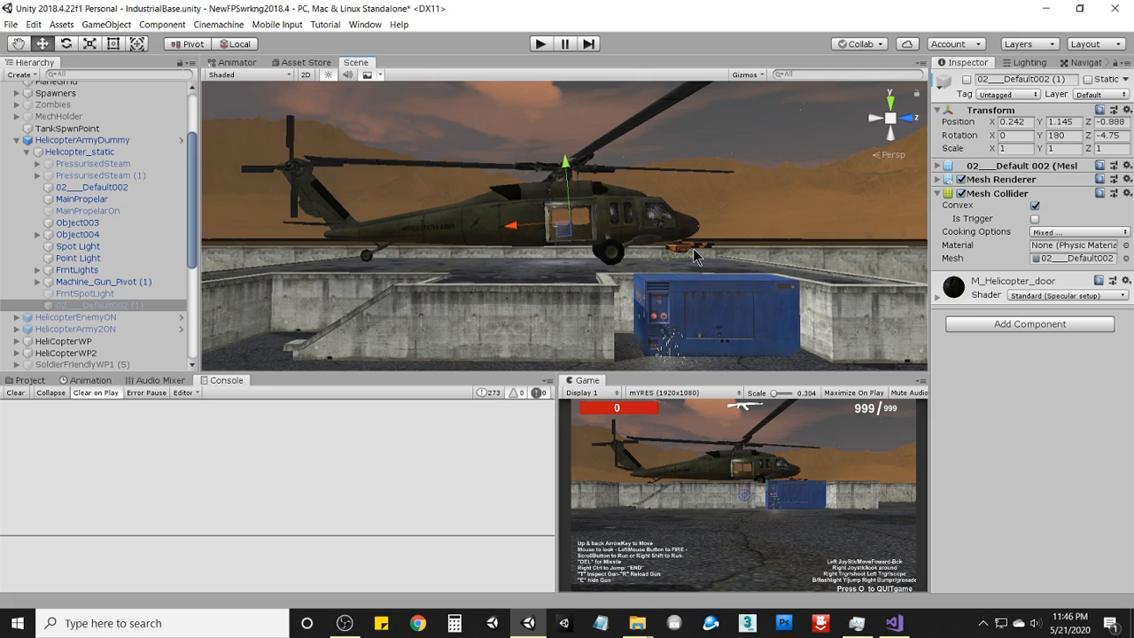
# Playtest the scene, walking the player around the parked helicopter and watching it take off, and stop play mode.
pyautogui.click(550, 48)
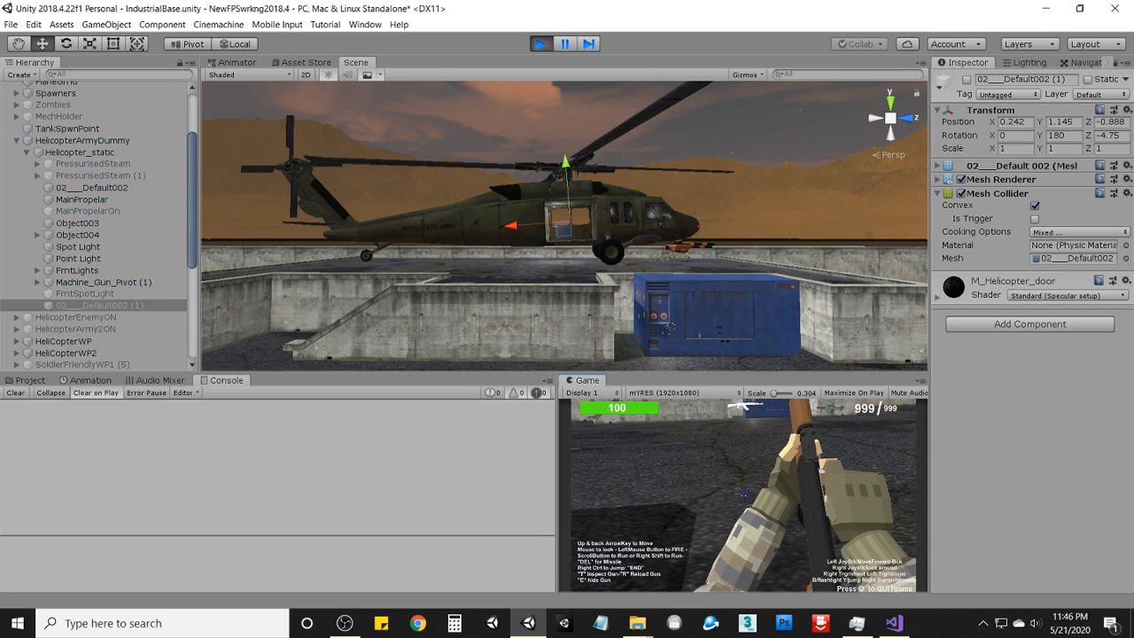
pyautogui.press('Up')
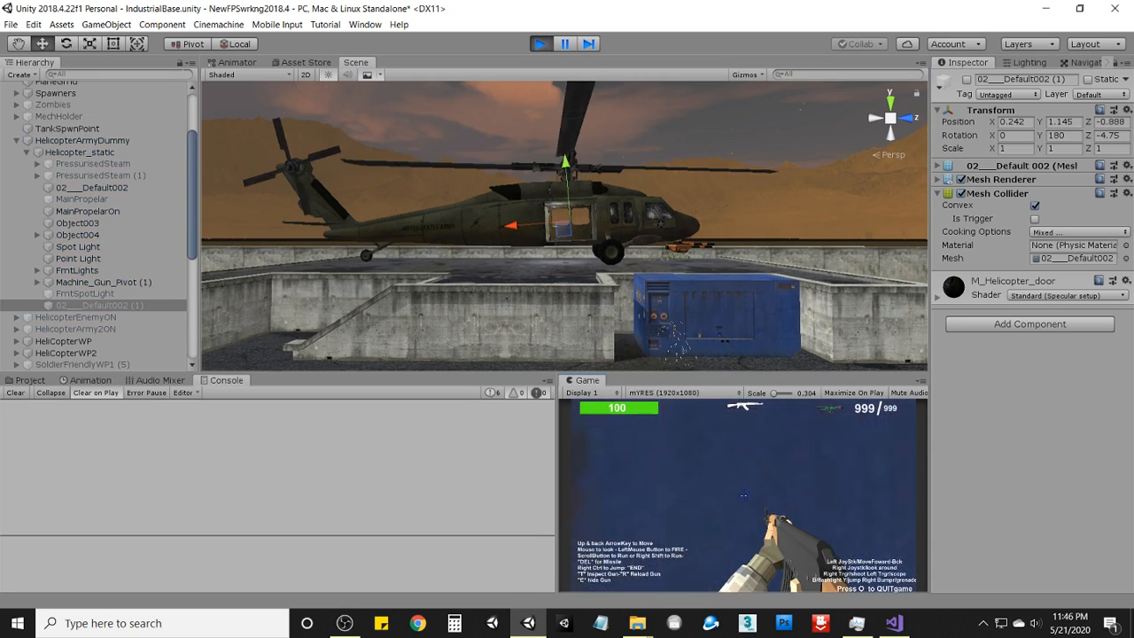
pyautogui.press('Down')
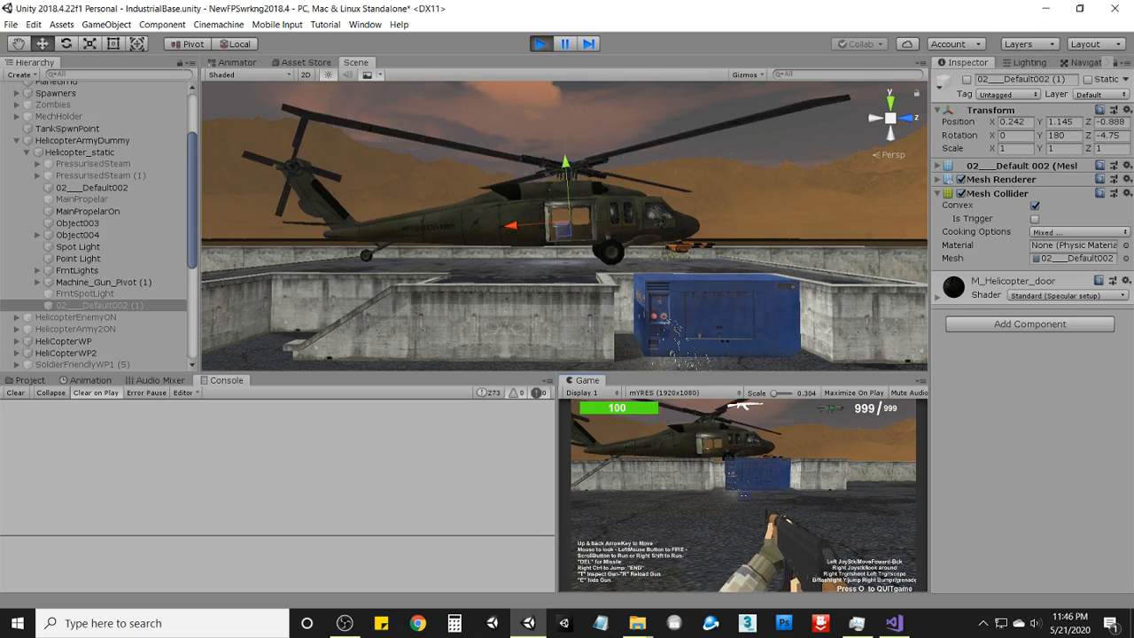
pyautogui.press('Down')
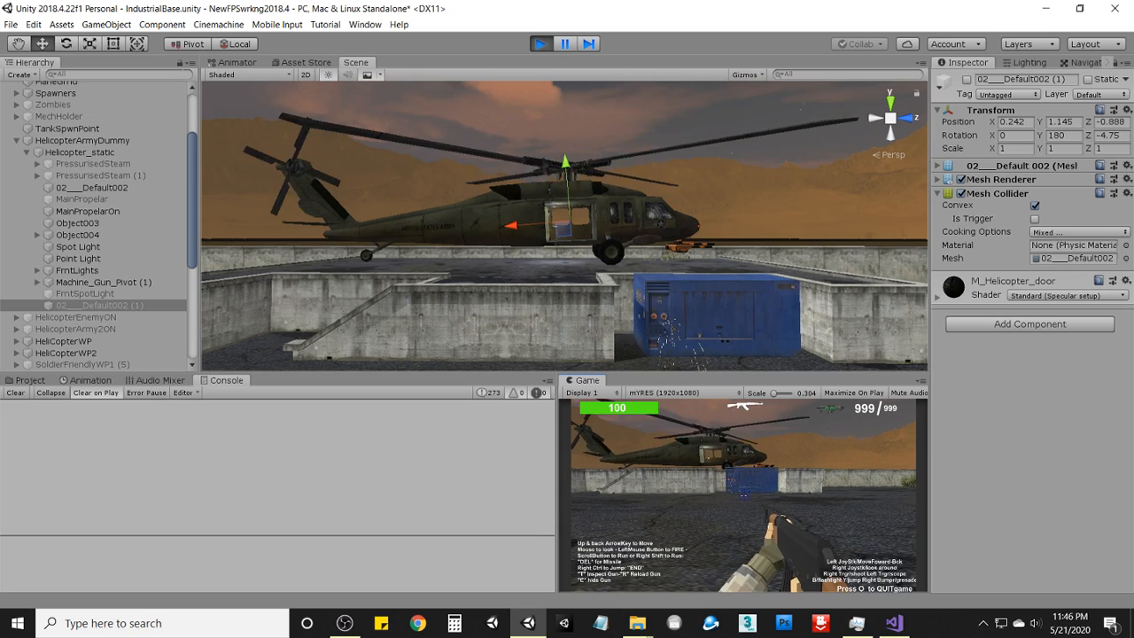
pyautogui.press('Down')
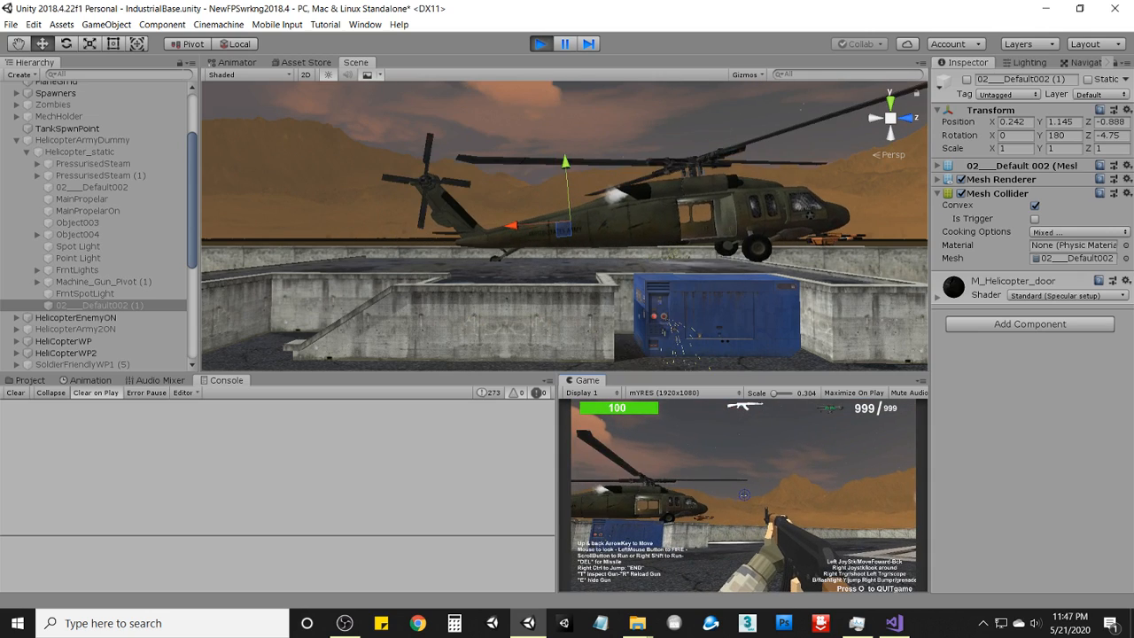
pyautogui.press('Up')
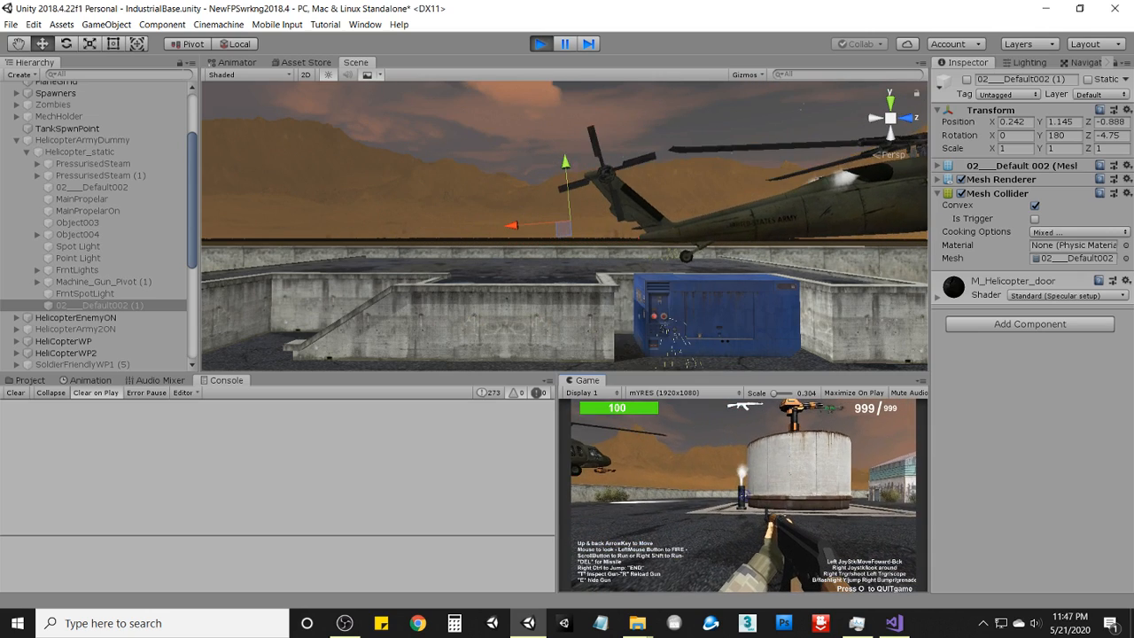
pyautogui.press('o')
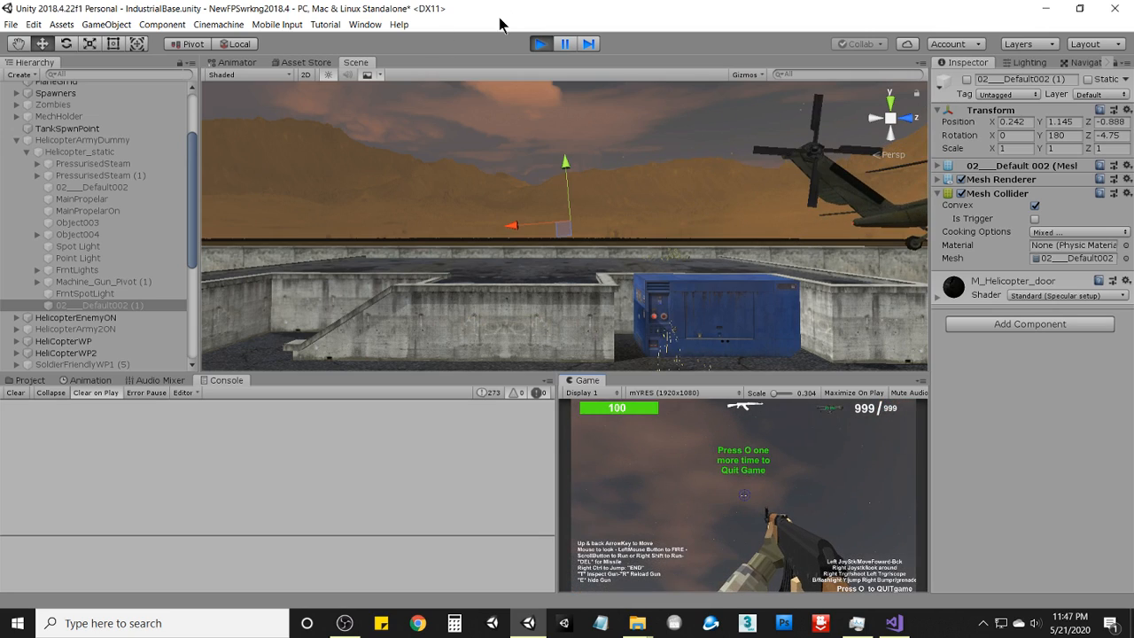
pyautogui.click(535, 41)
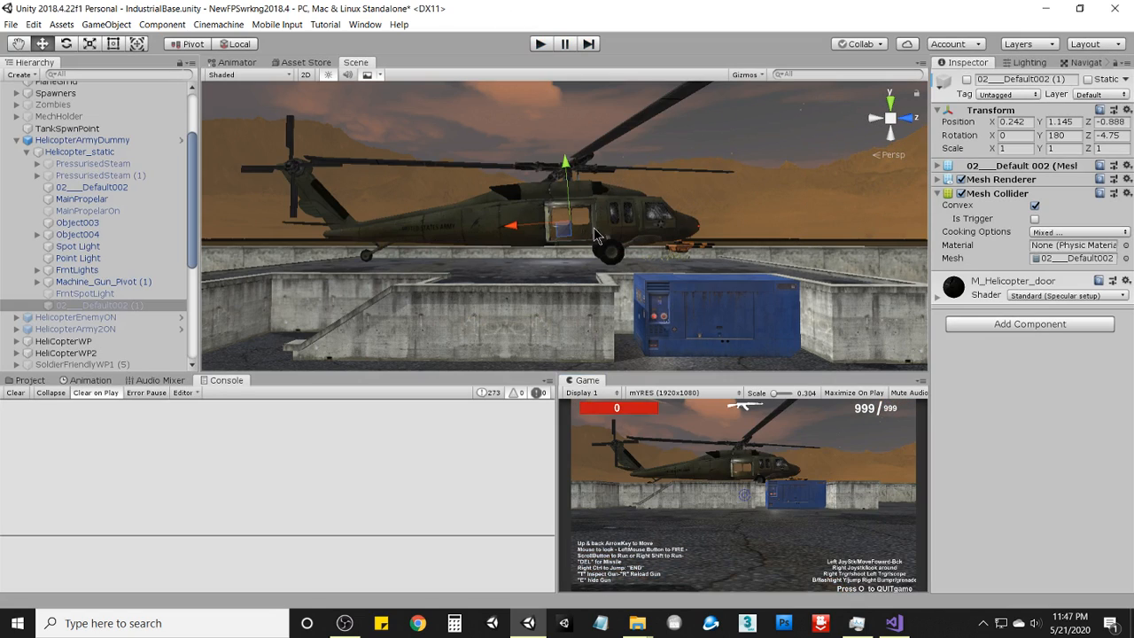
# Activate the disabled door object 02___Default002 (1) under HelicopterArmyDummy's Helicopter_static.
pyautogui.scroll(2, 593, 244)
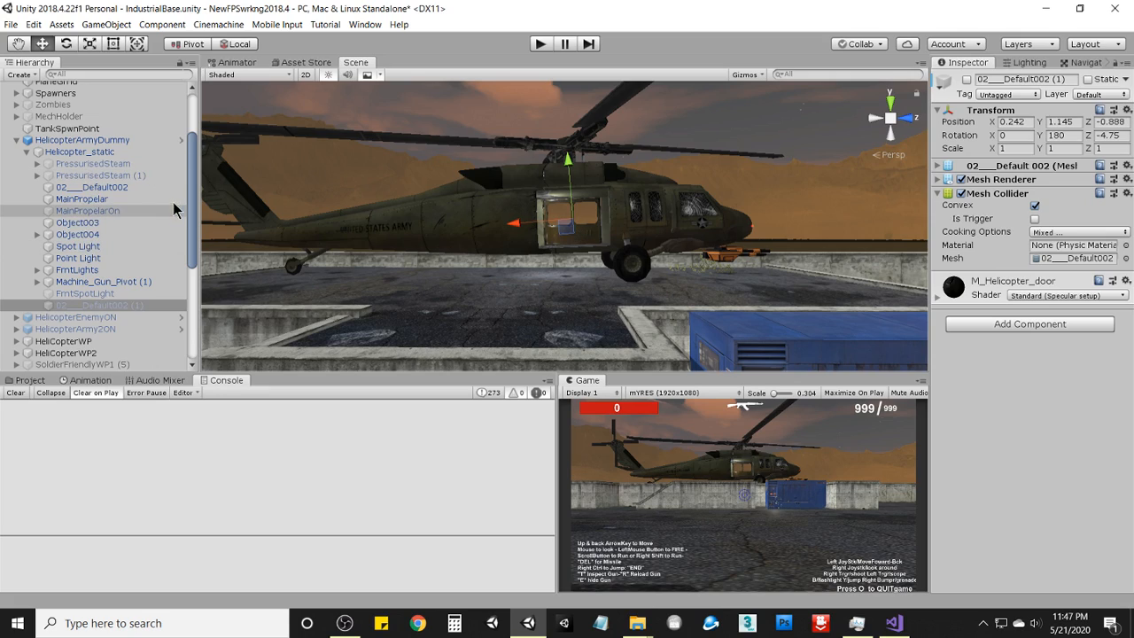
pyautogui.click(130, 189)
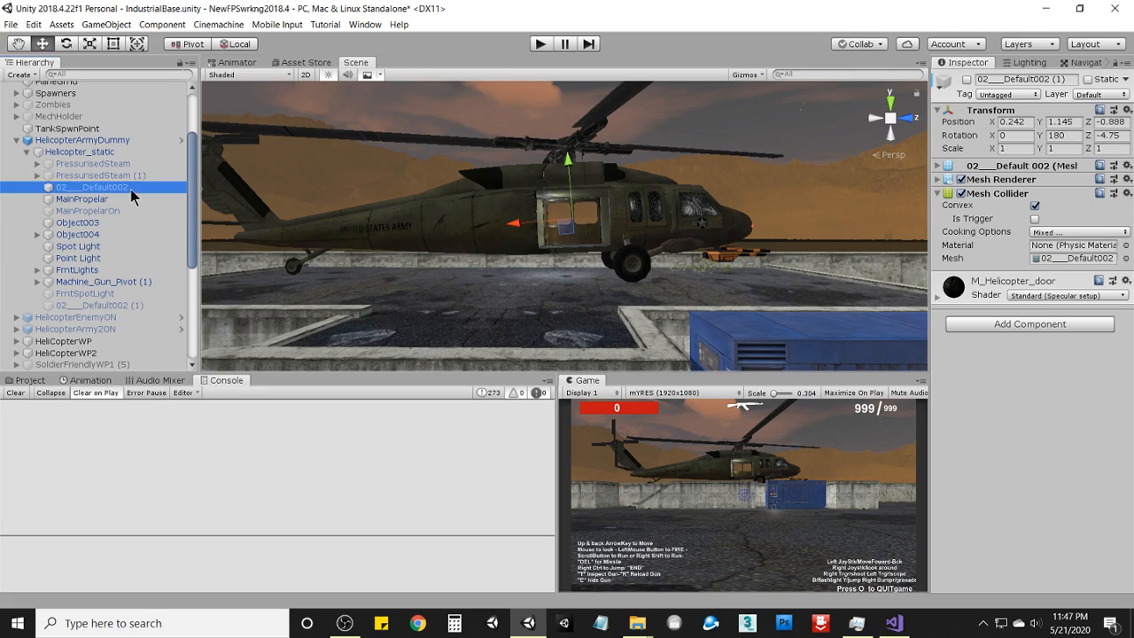
pyautogui.click(108, 304)
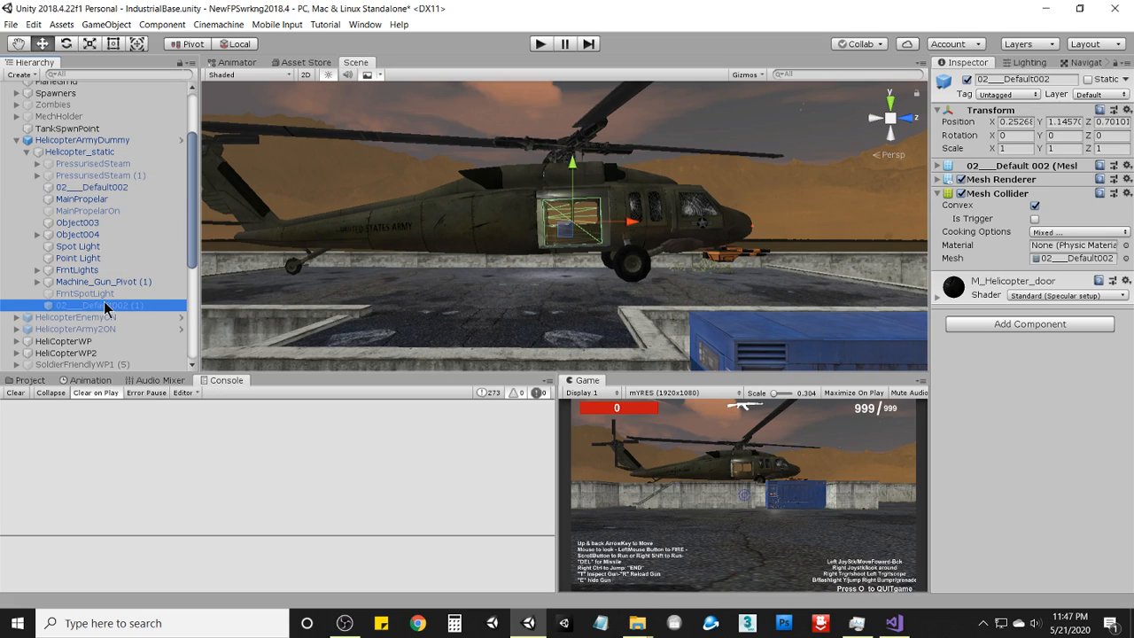
pyautogui.click(966, 84)
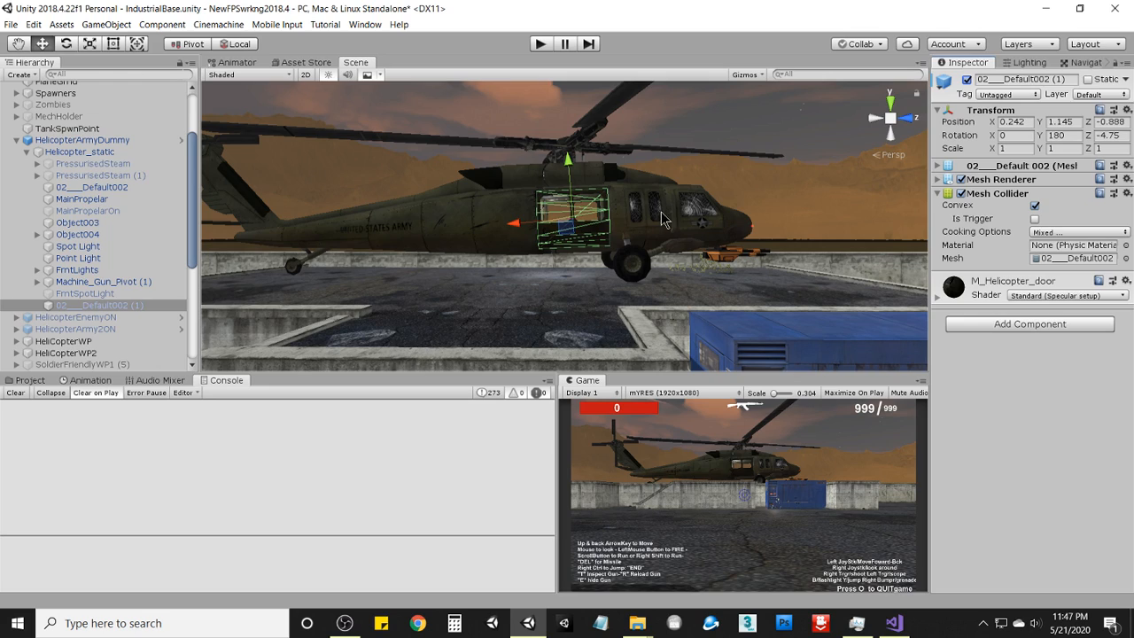
pyautogui.scroll(2, 666, 213)
pyautogui.moveTo(666, 206); pyautogui.dragTo(661, 223, button='middle')
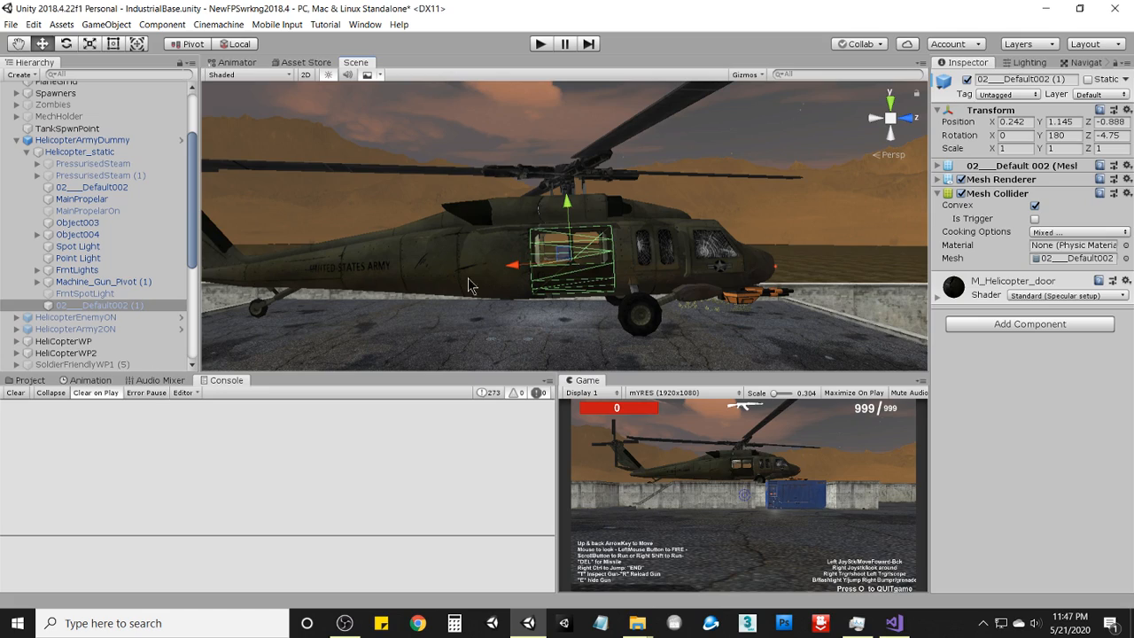
# Preview the Open animation clip of the helicopter's sliding door.
pyautogui.click(89, 381)
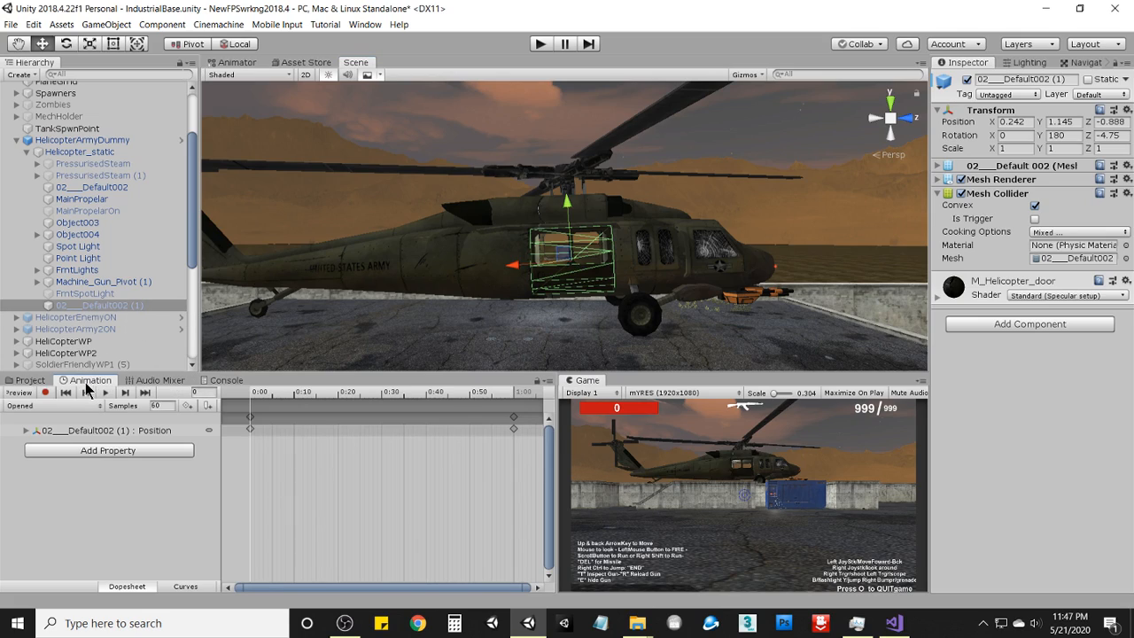
pyautogui.click(77, 407)
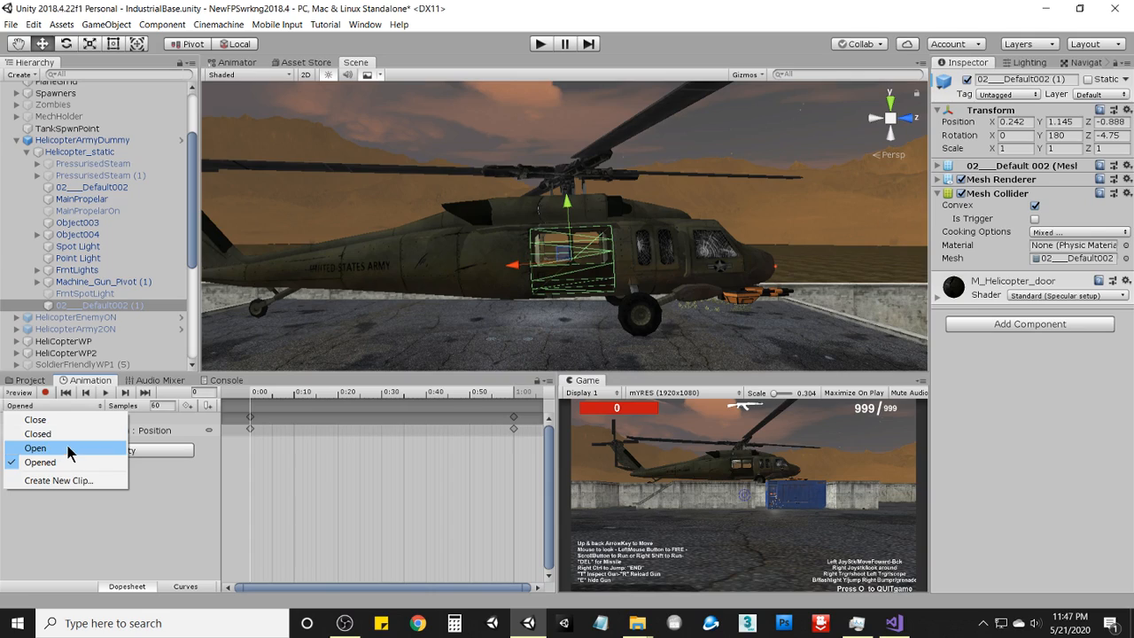
pyautogui.click(83, 447)
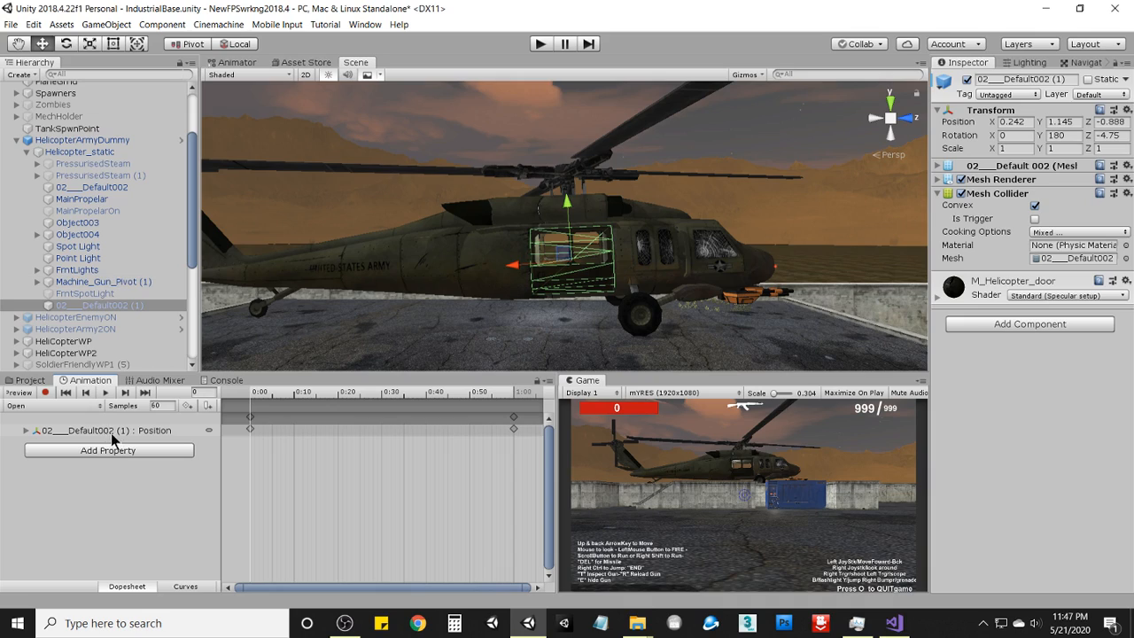
pyautogui.click(105, 393)
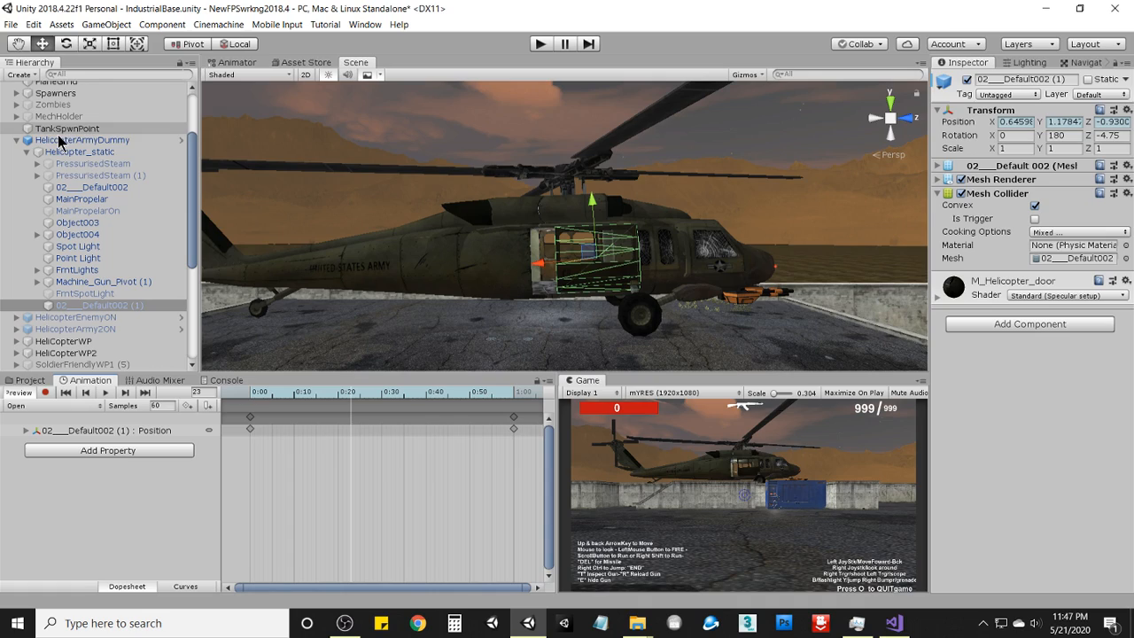
# Check HelicopterArmyDummy's components and the properties available for animation, and leave the clip preview.
pyautogui.click(60, 142)
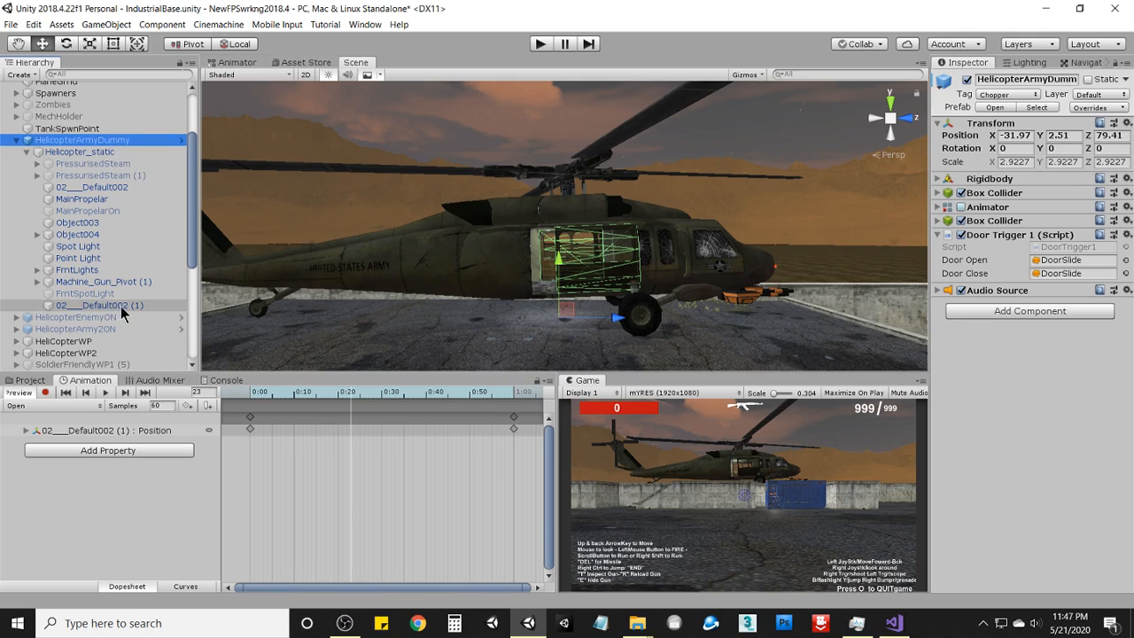
pyautogui.click(140, 449)
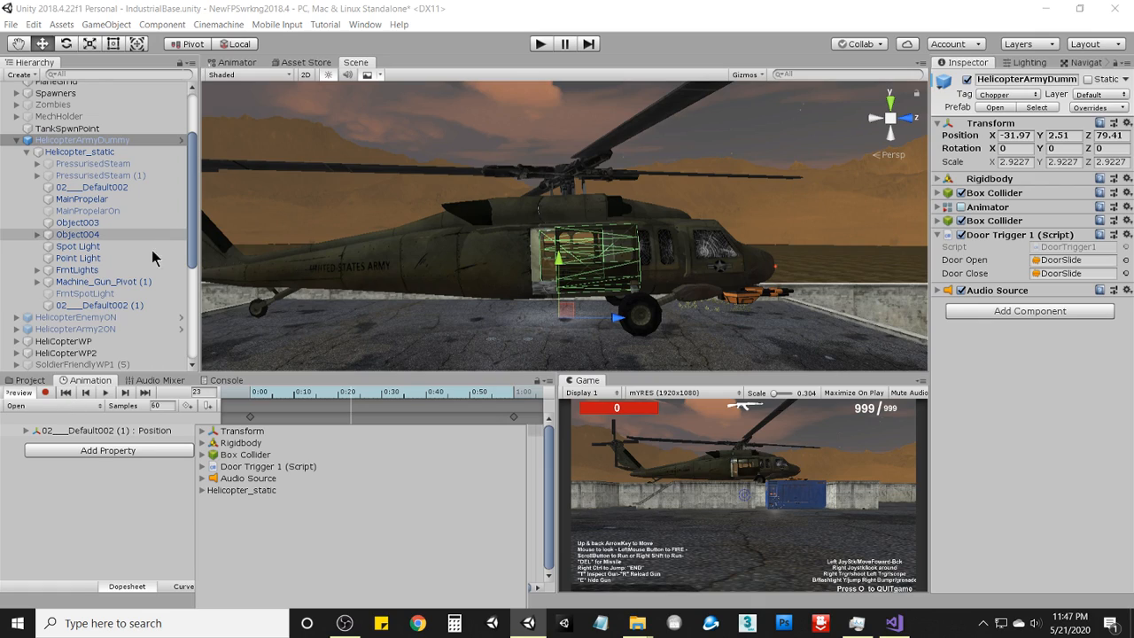
pyautogui.click(31, 396)
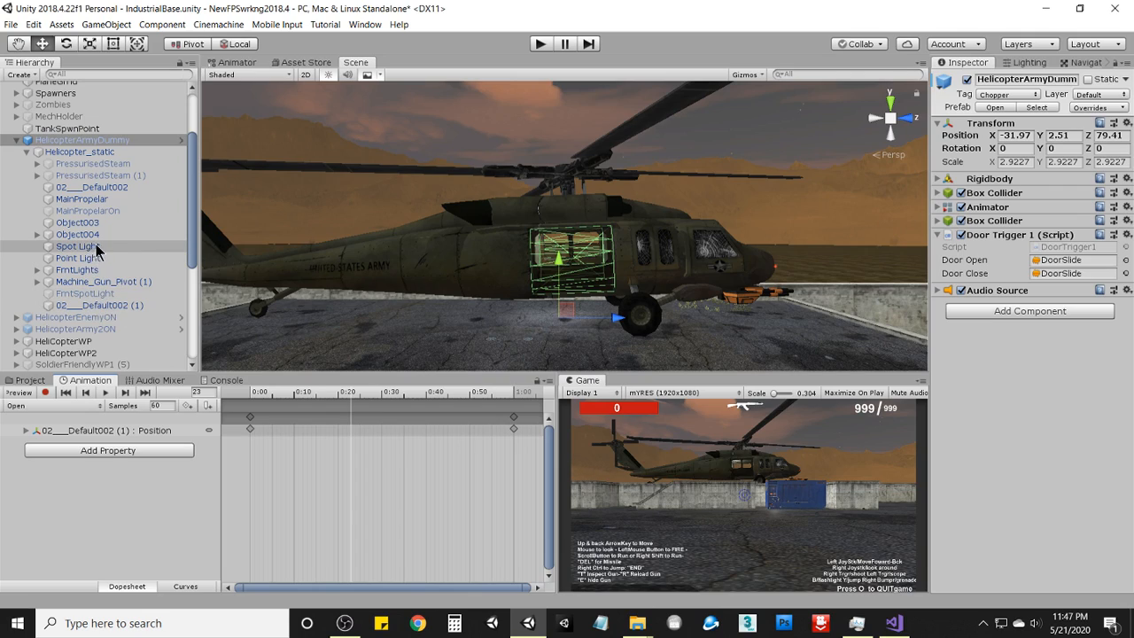
# Expand the duplicate helicopter HelicopterArmyDummy (1) in the hierarchy and activate it.
pyautogui.scroll(-6, 105, 253)
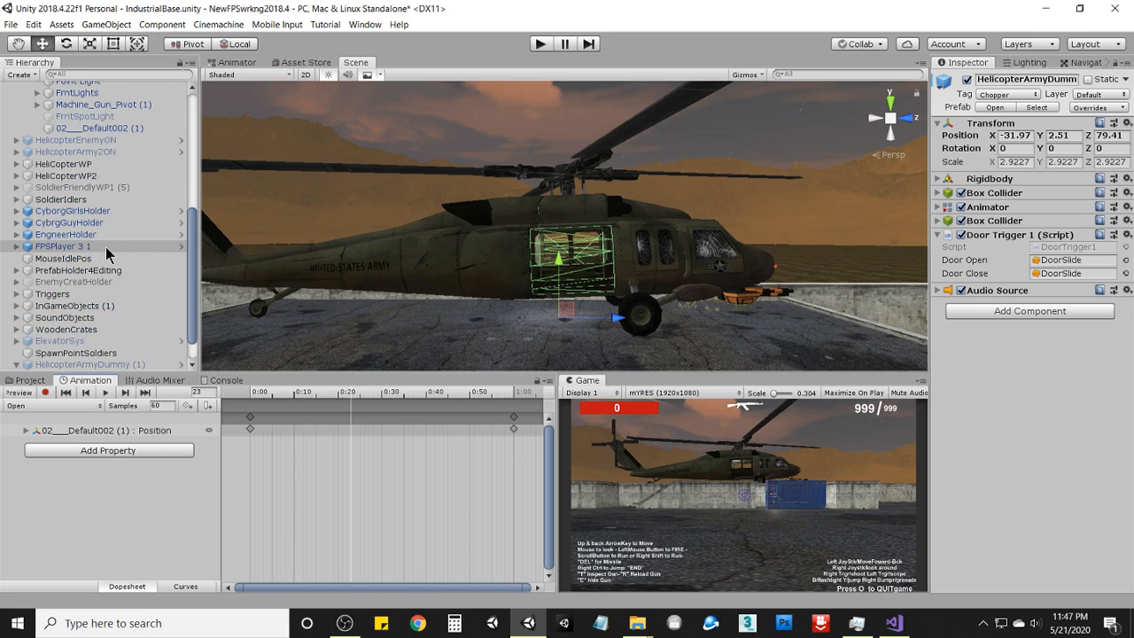
pyautogui.click(17, 331)
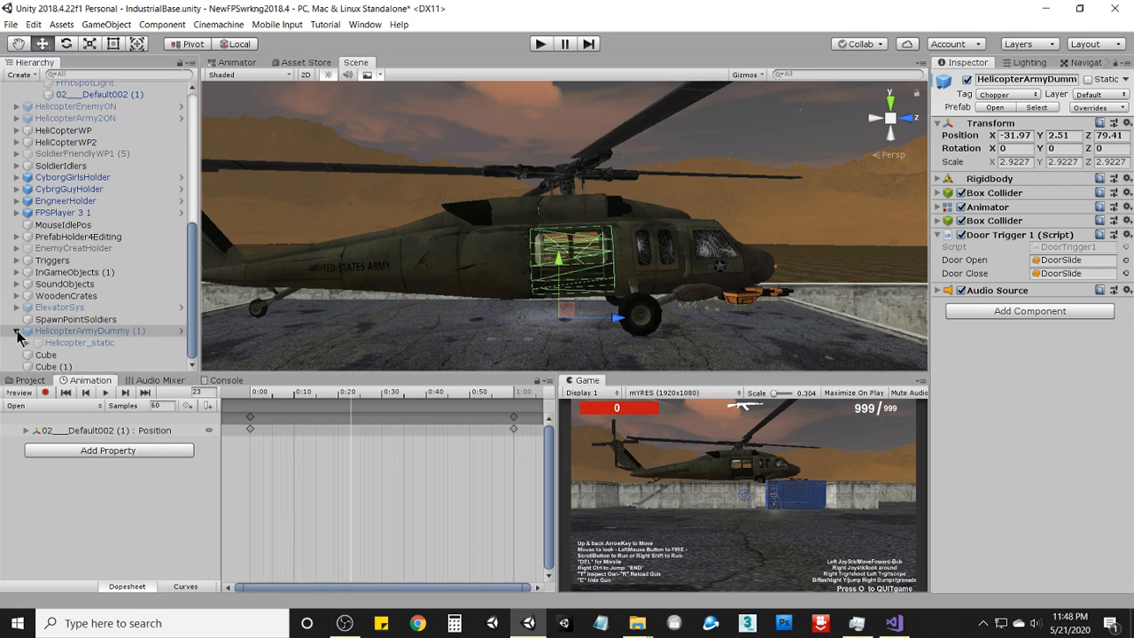
pyautogui.scroll(1, 17, 332)
pyautogui.click(17, 342)
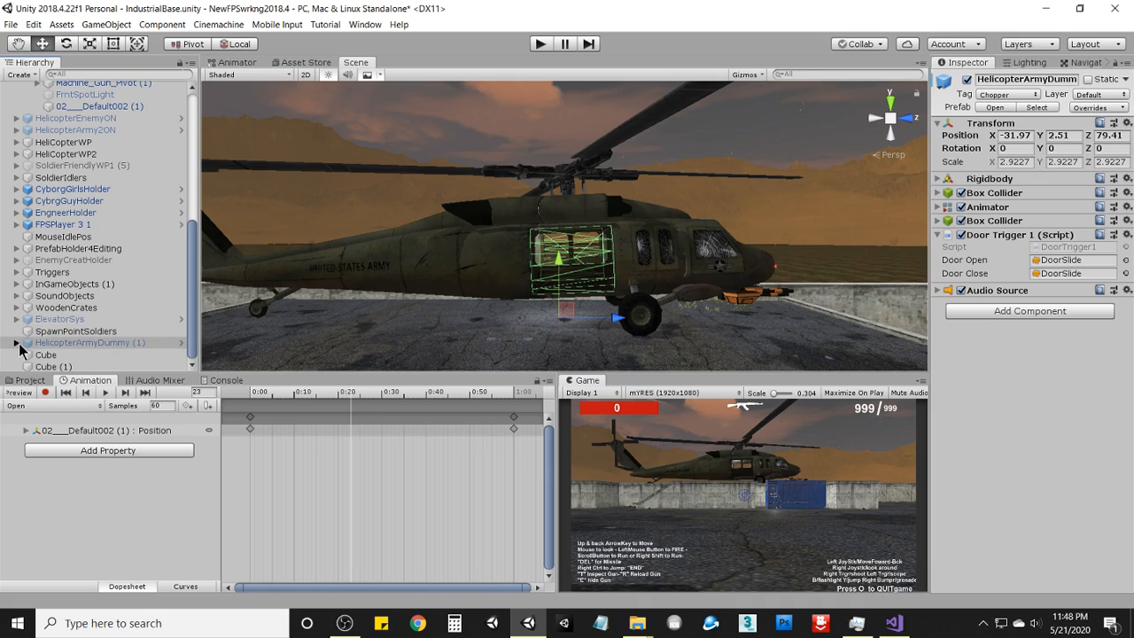
pyautogui.click(17, 342)
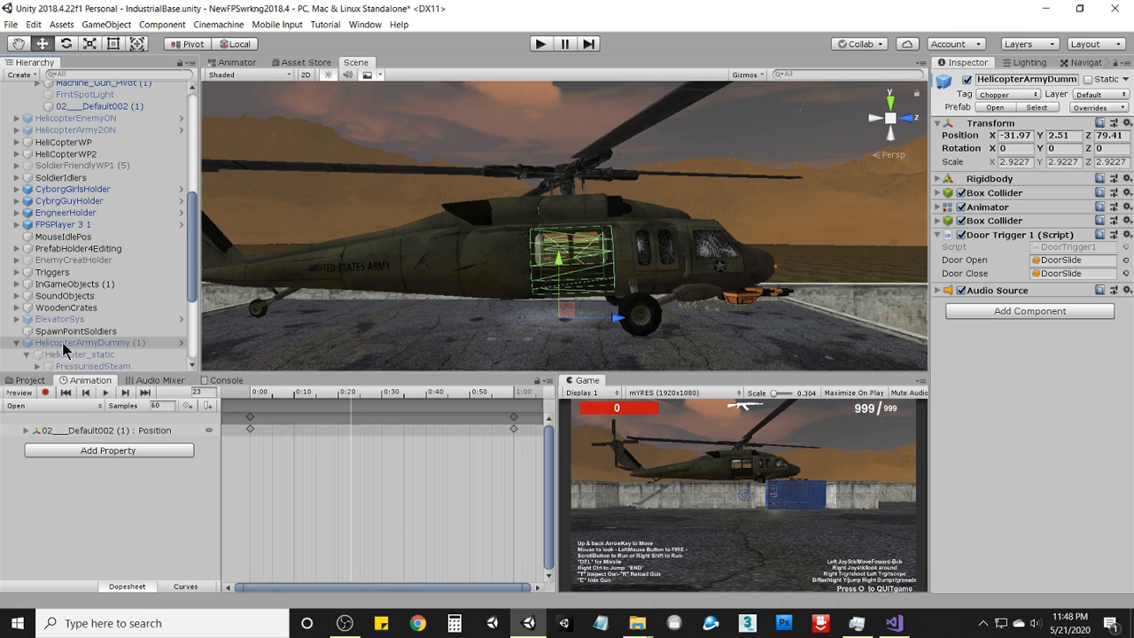
pyautogui.click(63, 344)
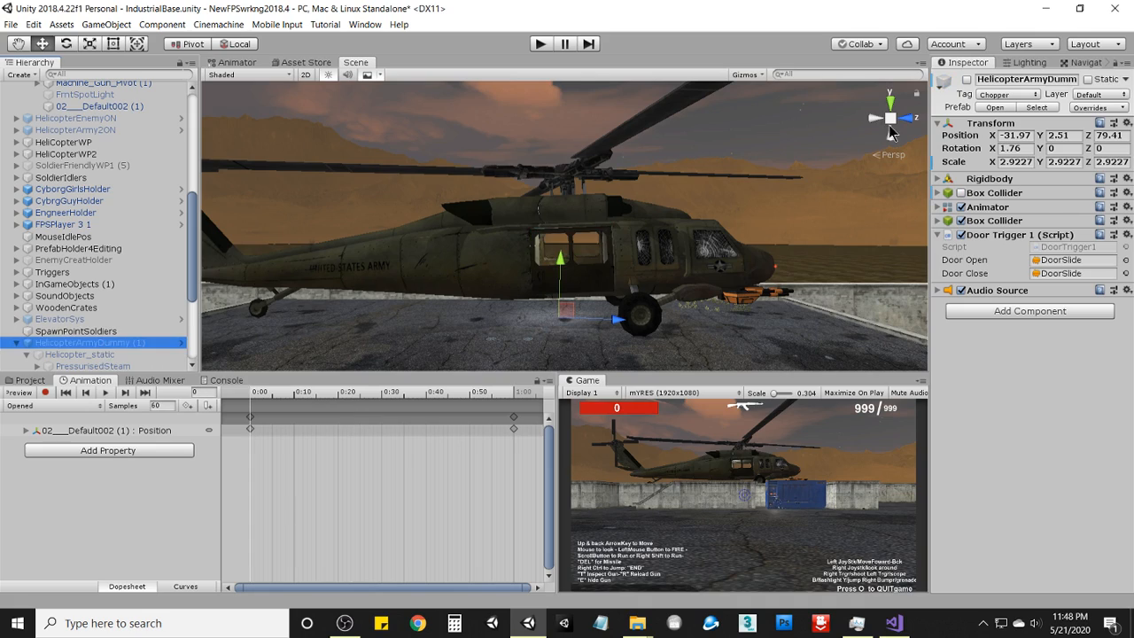
pyautogui.click(966, 80)
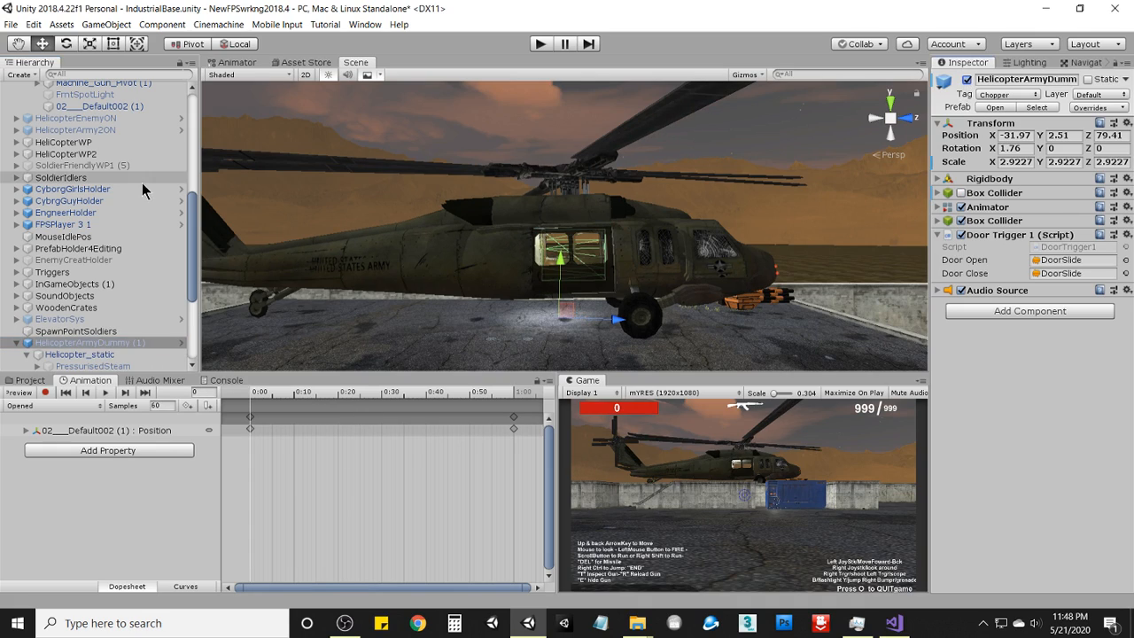
# Deactivate the original HelicopterArmyDummy object.
pyautogui.scroll(8, 111, 185)
pyautogui.click(83, 228)
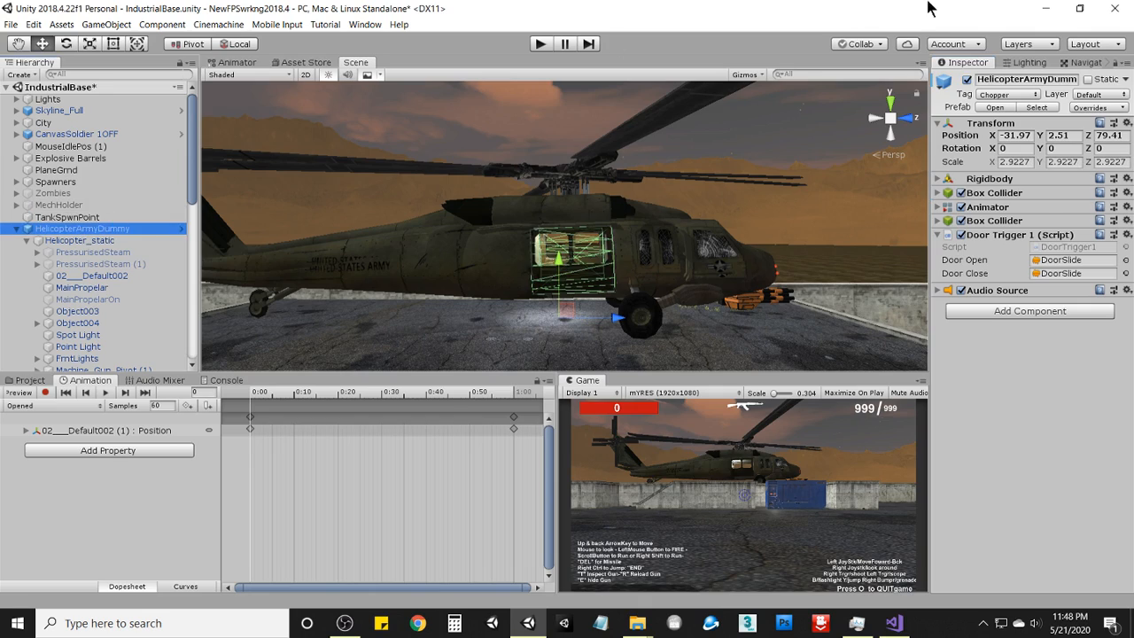
pyautogui.click(967, 80)
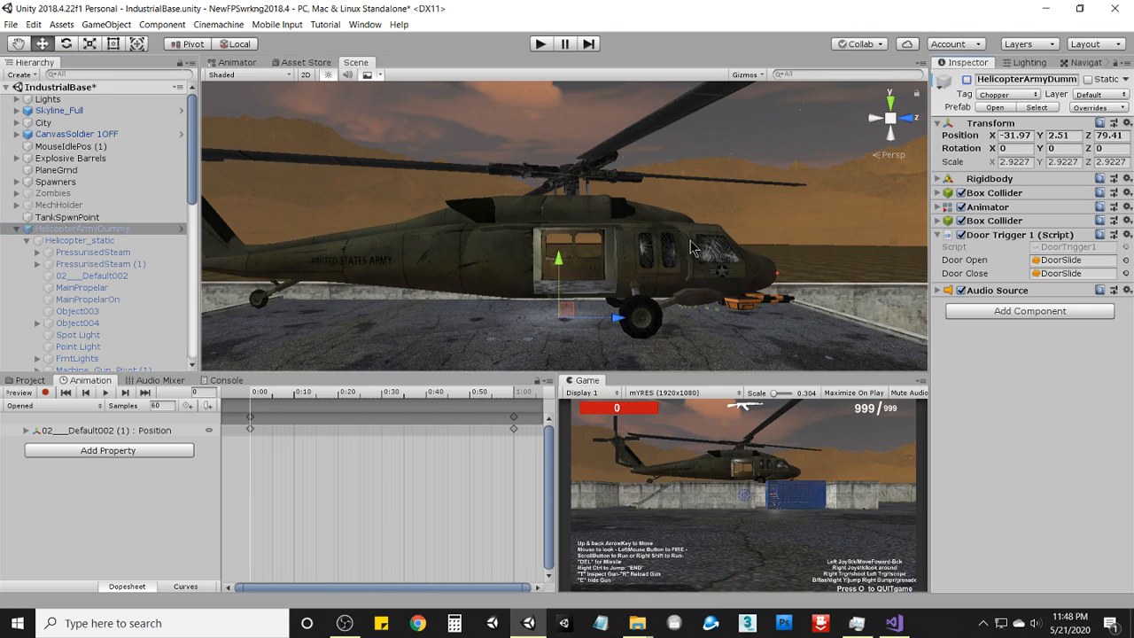
# Temporarily enable the Cube's Mesh Renderer to examine its placement in the helicopter doorway, and disable it again.
pyautogui.scroll(-5, 144, 298)
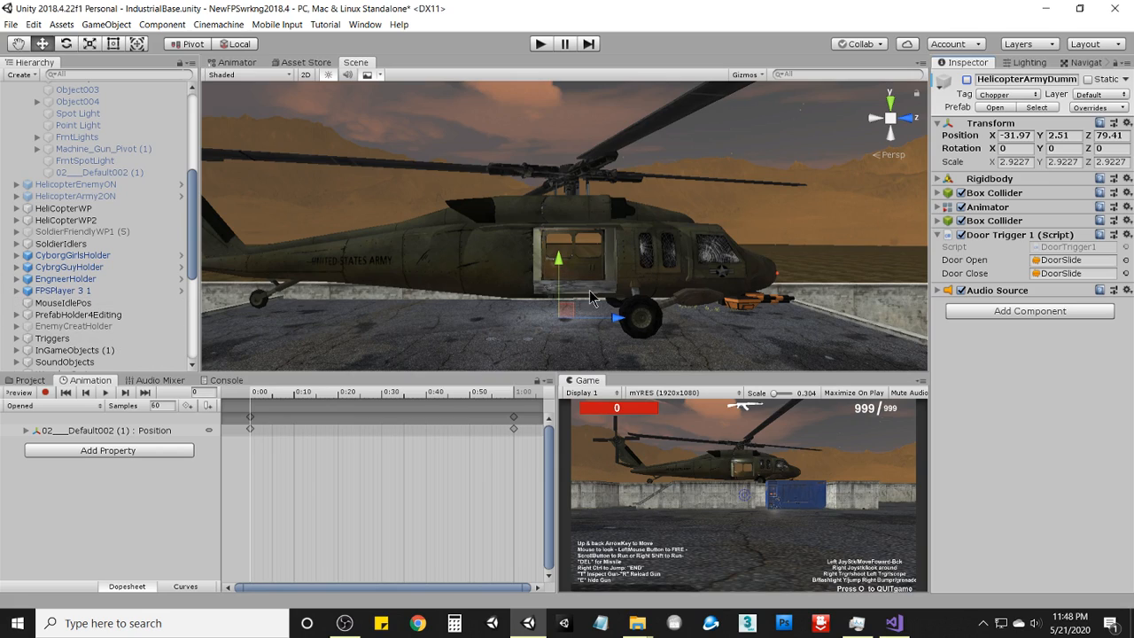
pyautogui.scroll(-6, 94, 355)
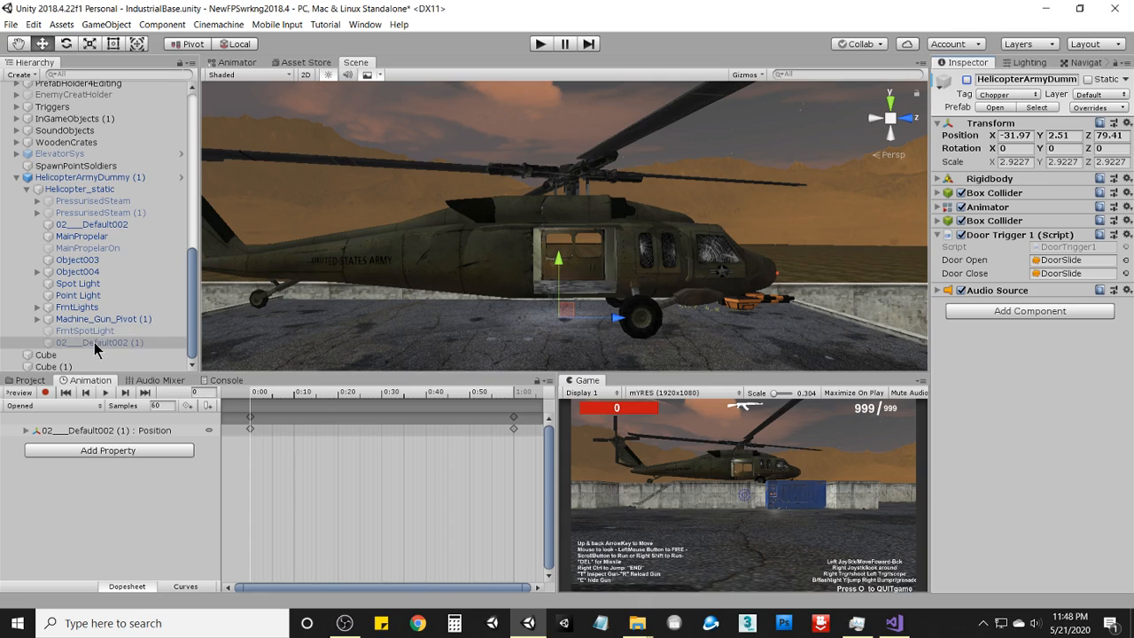
pyautogui.click(42, 355)
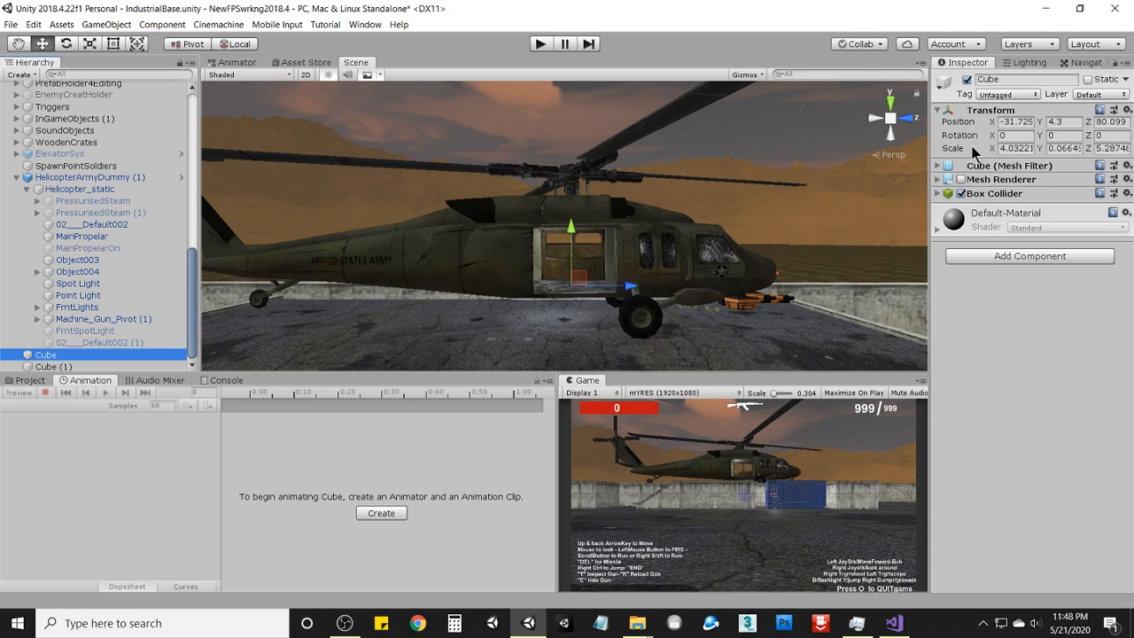
pyautogui.click(961, 180)
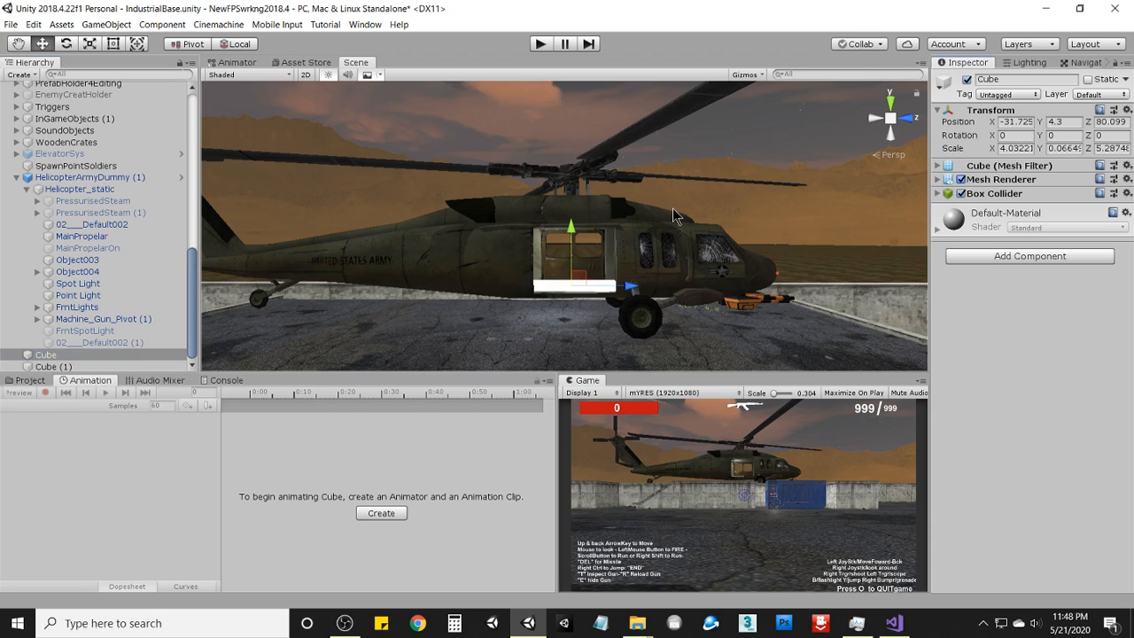
pyautogui.scroll(3, 649, 270)
pyautogui.scroll(-3, 649, 270)
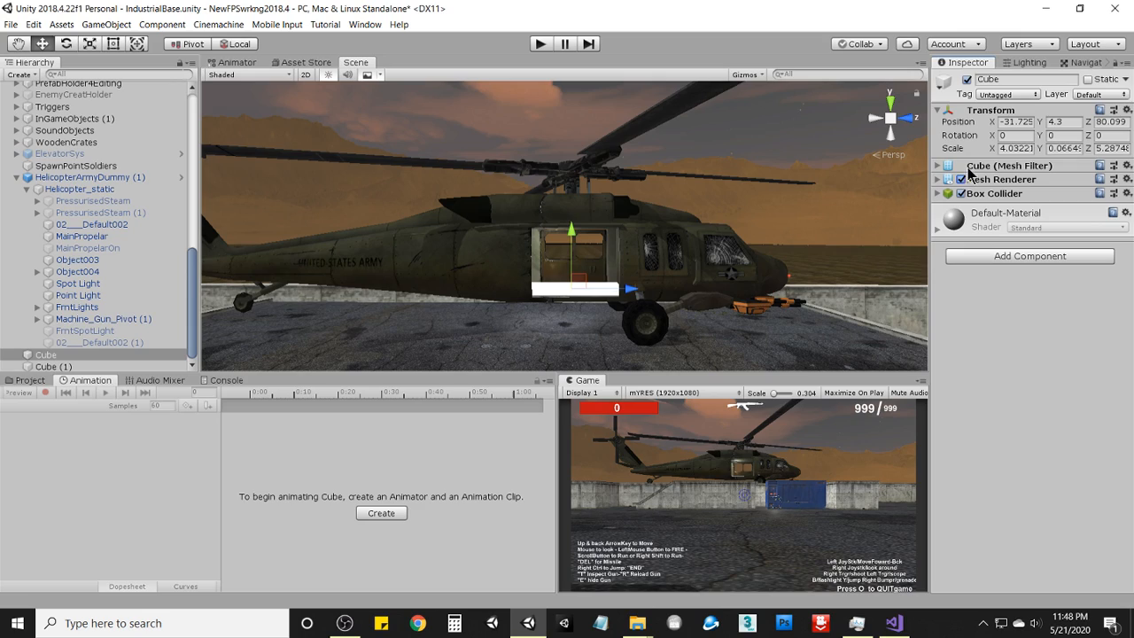
pyautogui.click(961, 180)
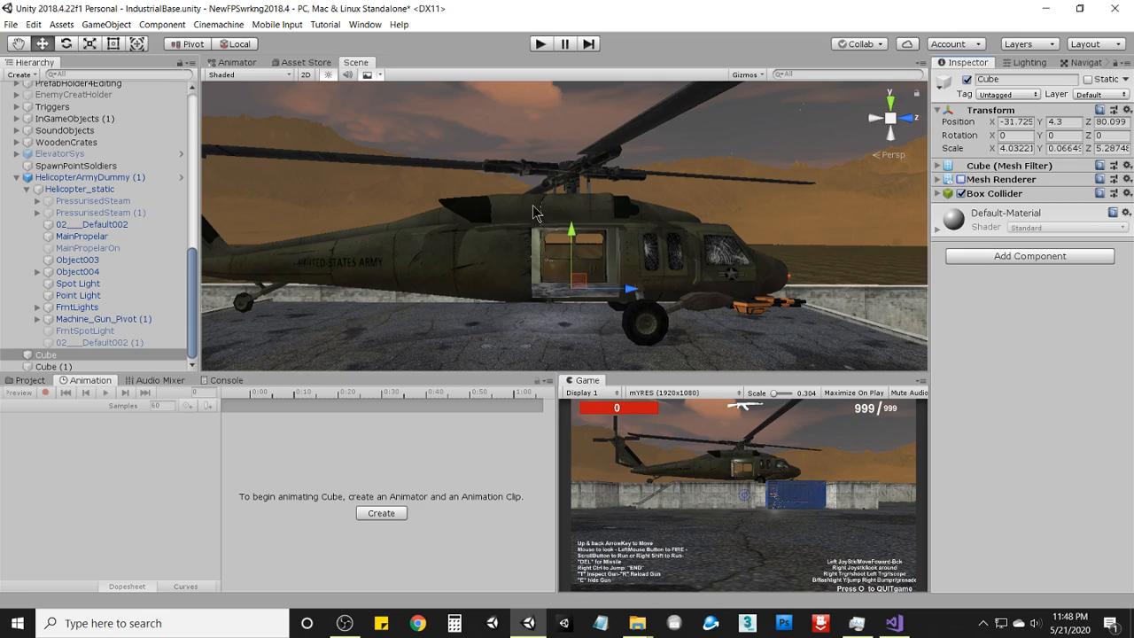
# Temporarily enable the Mesh Renderer of Cube (1) to examine the ramp below the helicopter doorway, and undo it.
pyautogui.click(78, 367)
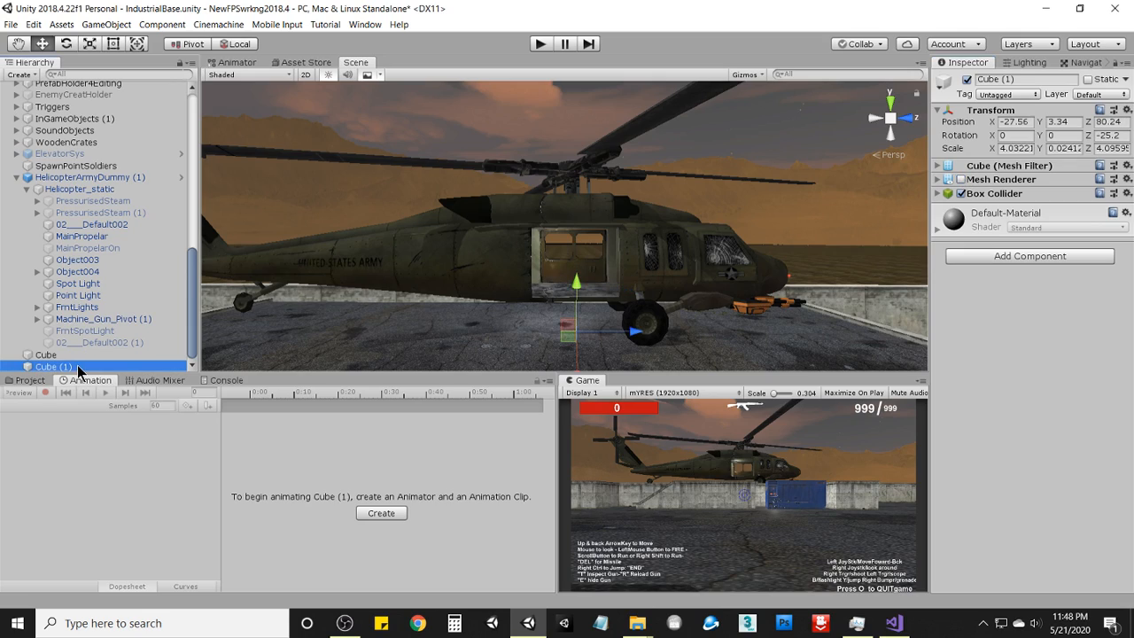
pyautogui.click(961, 180)
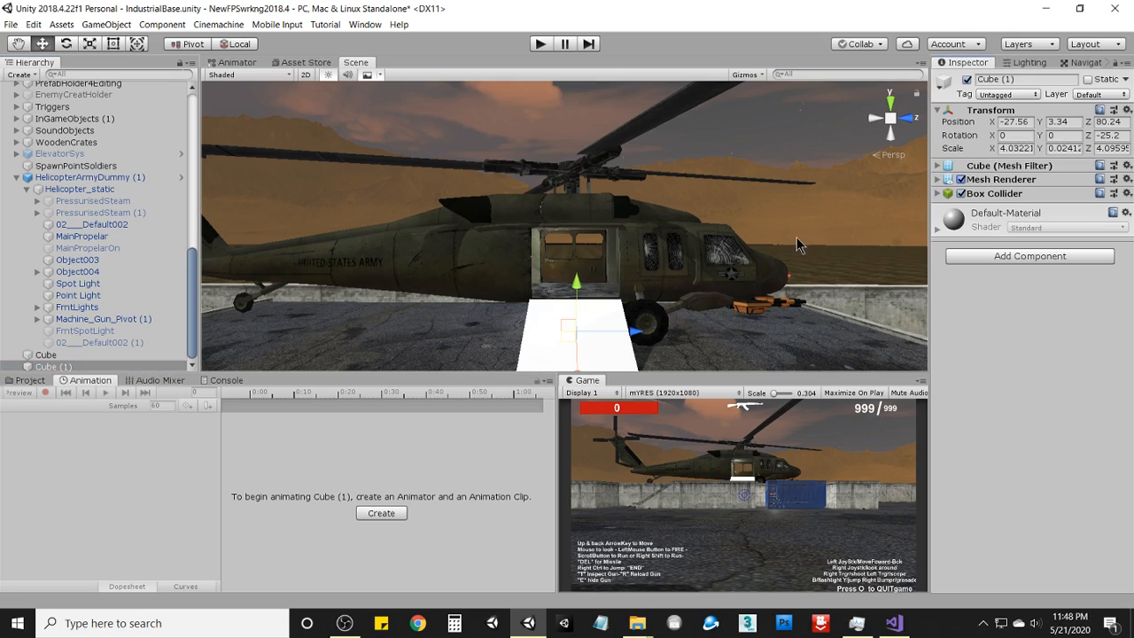
pyautogui.hotkey('ctrl', 'z')
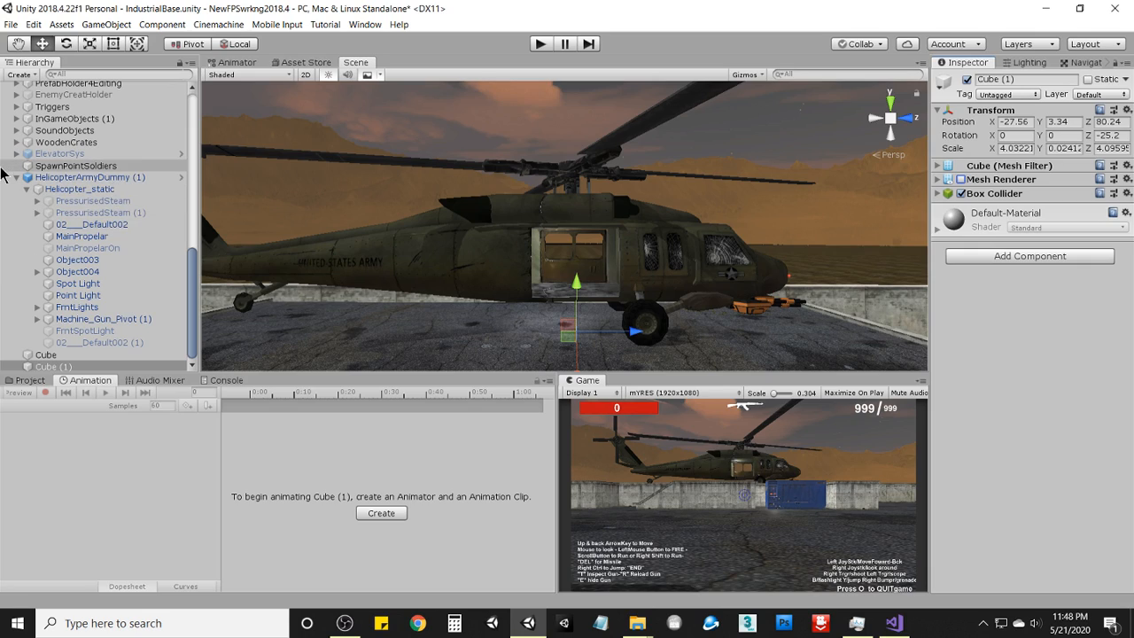
# Collapse HelicopterArmyDummy (1) and make both Cube and Cube (1) its children.
pyautogui.click(11, 179)
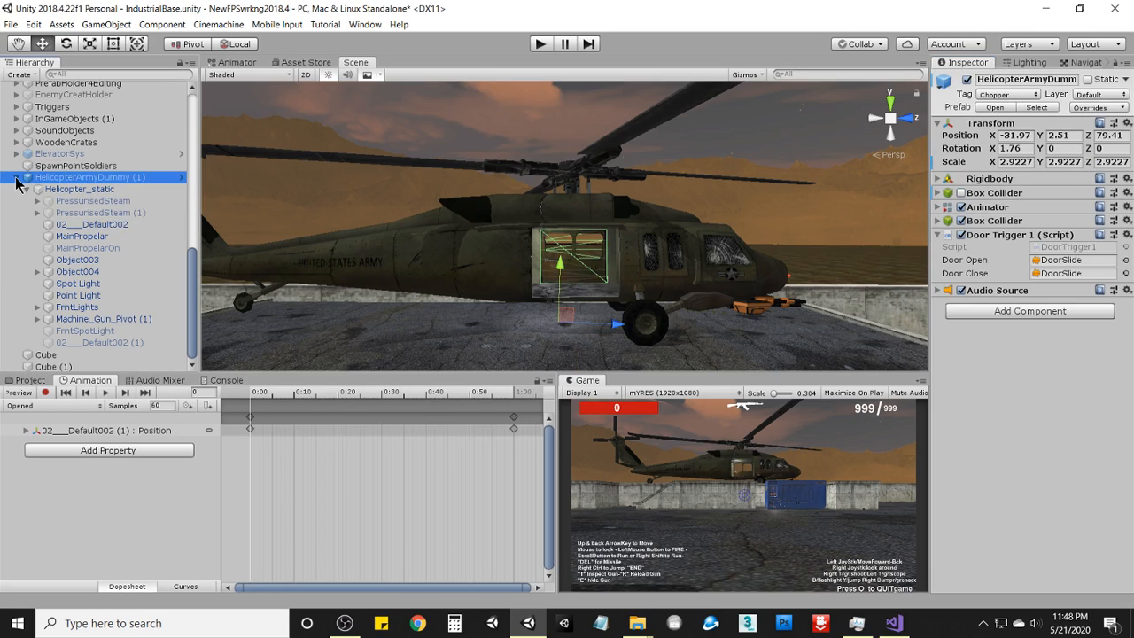
pyautogui.click(15, 178)
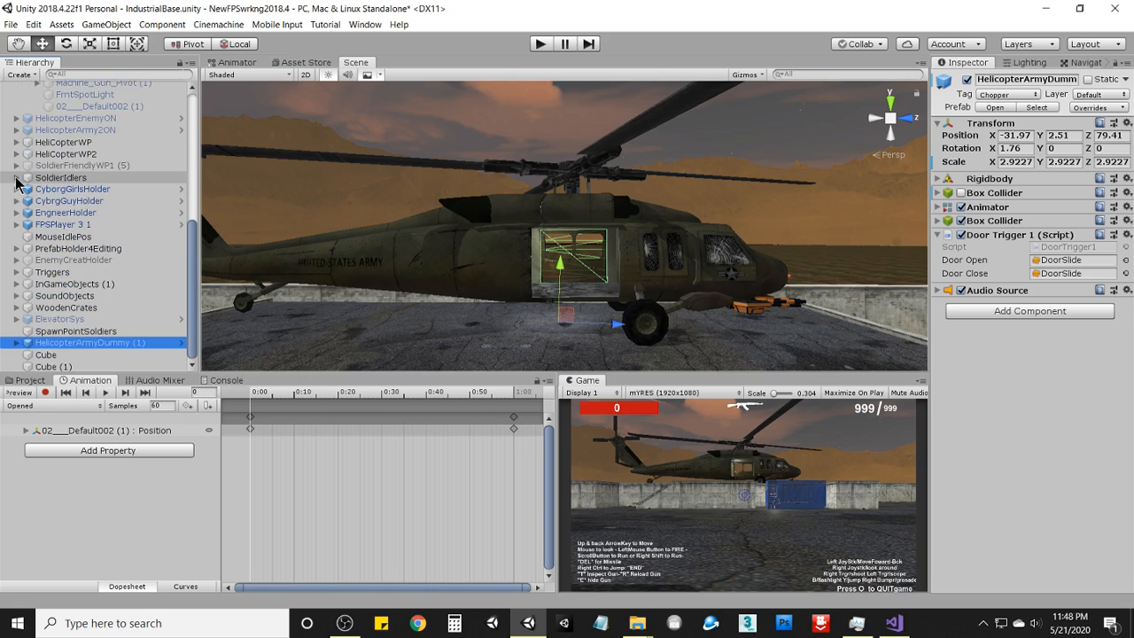
pyautogui.click(36, 354)
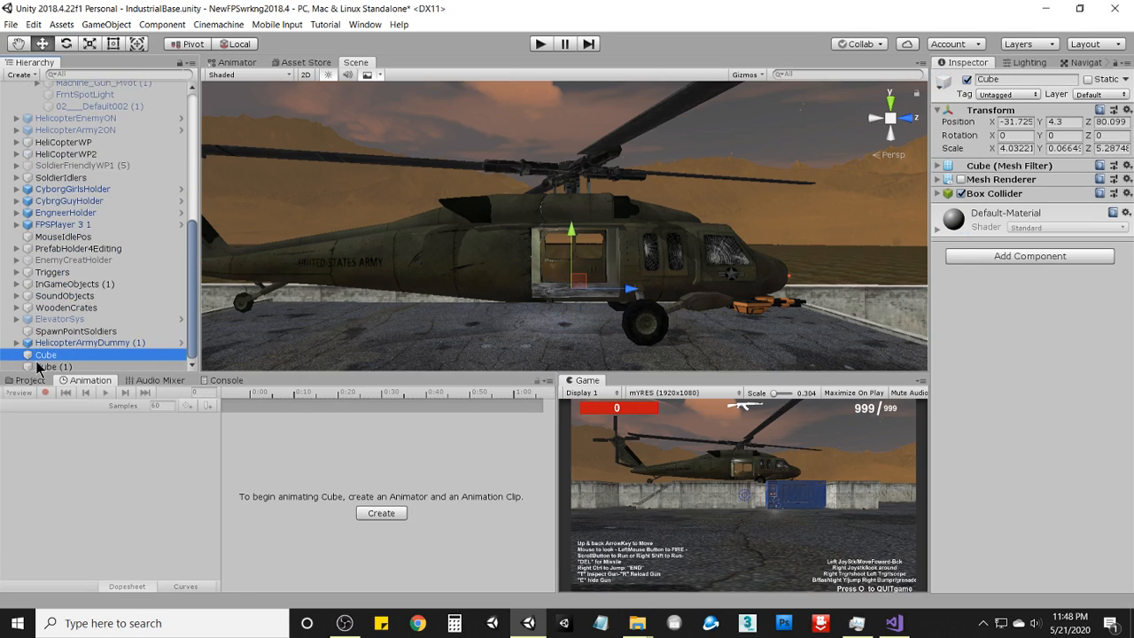
pyautogui.keyDown('ctrl'); pyautogui.click(44, 365); pyautogui.keyUp('ctrl')
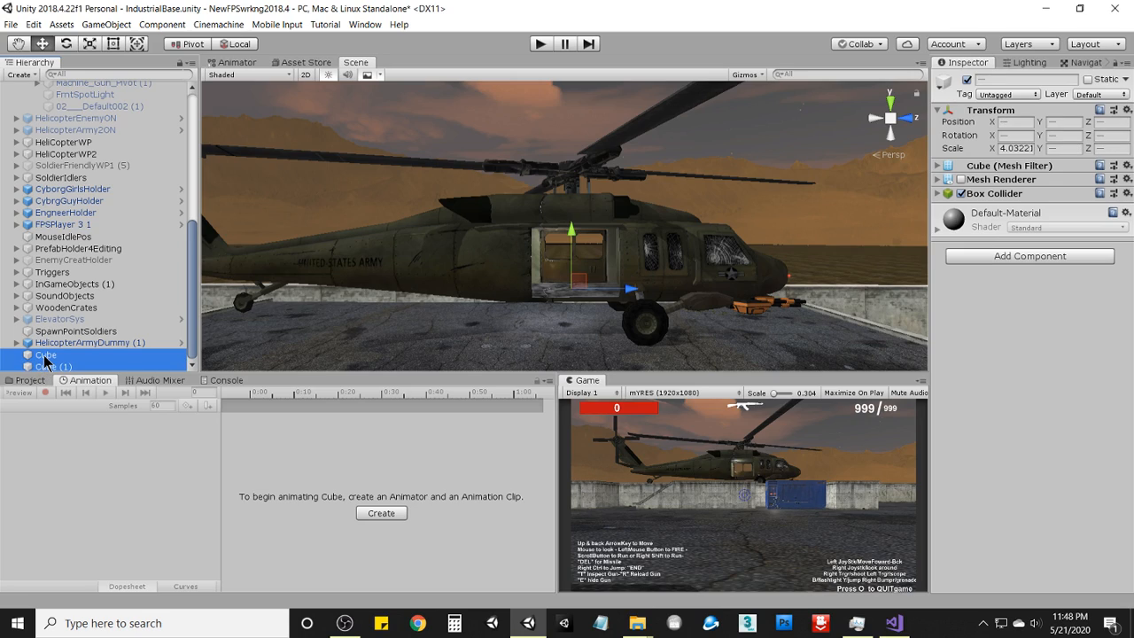
pyautogui.moveTo(45, 357); pyautogui.dragTo(56, 347)
pyautogui.rightClick(41, 356)
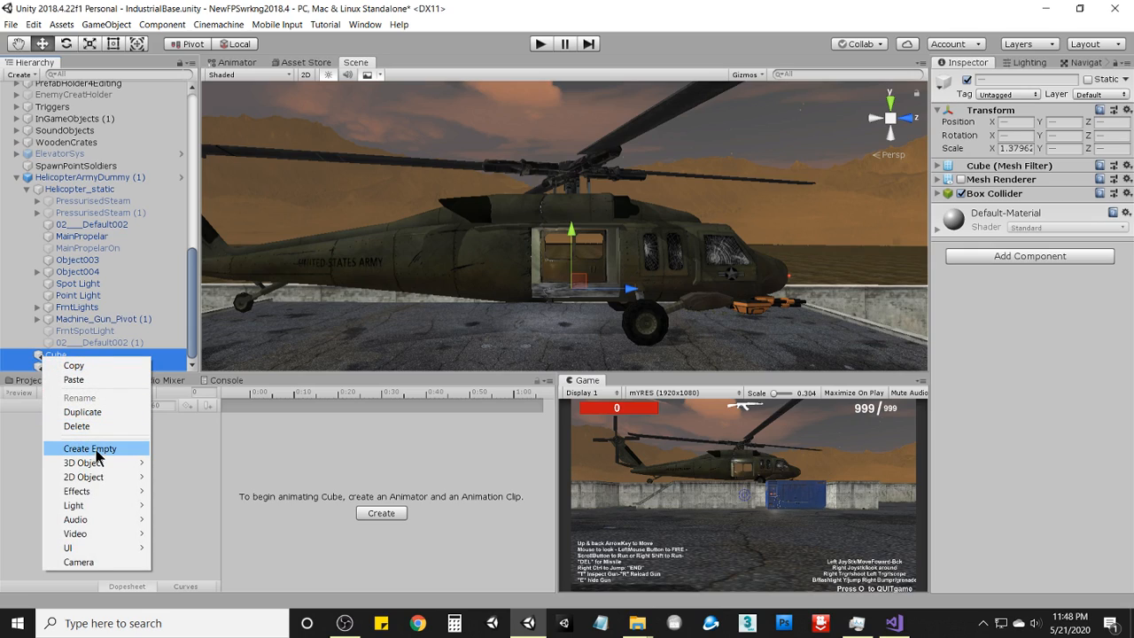
pyautogui.click(136, 351)
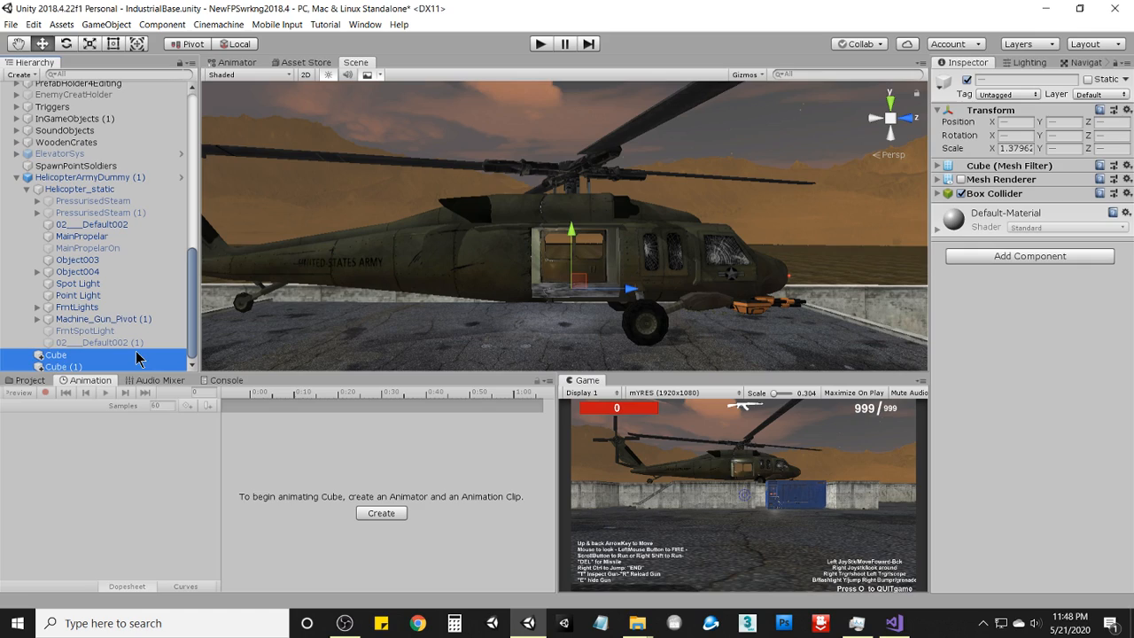
pyautogui.rightClick(42, 359)
pyautogui.rightClick(144, 293)
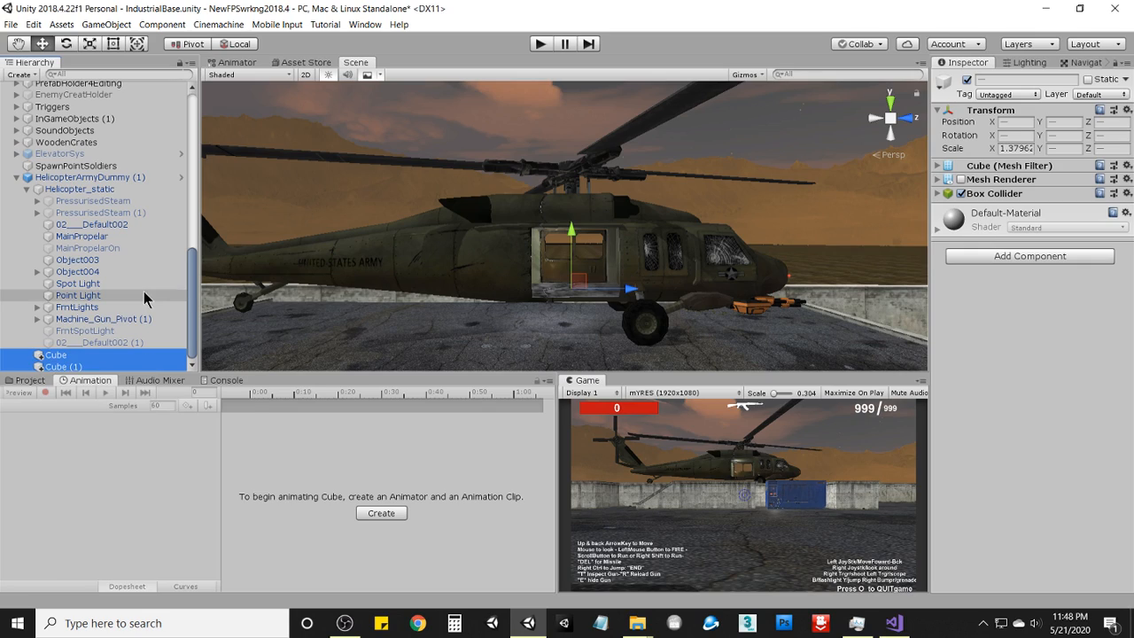
pyautogui.click(68, 356)
pyautogui.click(85, 330)
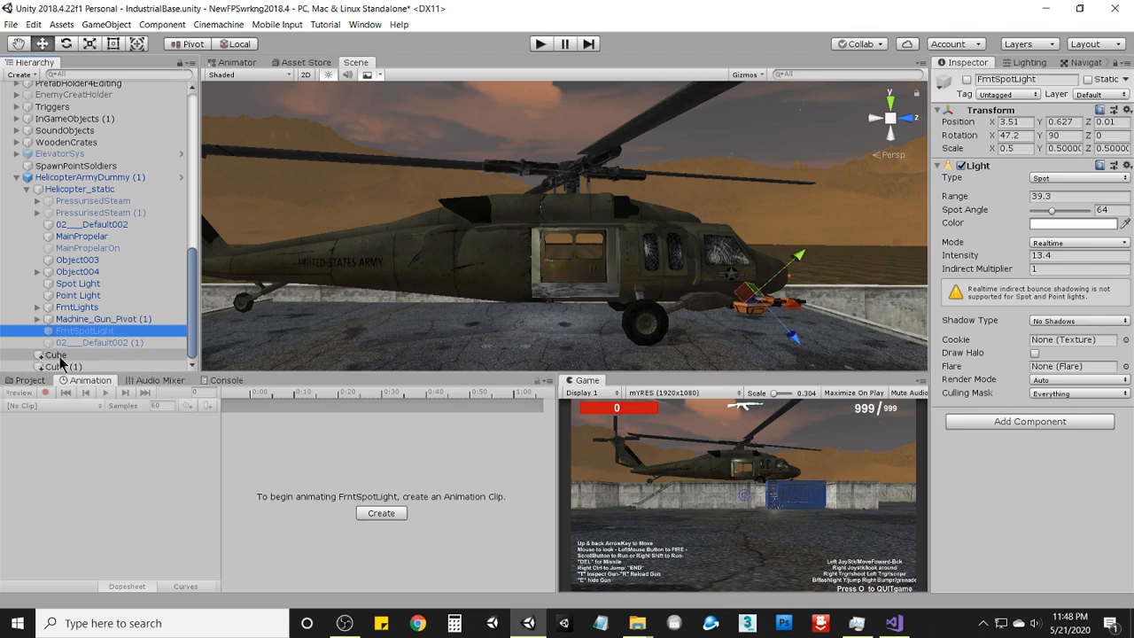
# Apply the added Cube and Cube (1) objects to the prefab HelicopterArmyDummy 1.
pyautogui.click(42, 355)
pyautogui.rightClick(42, 359)
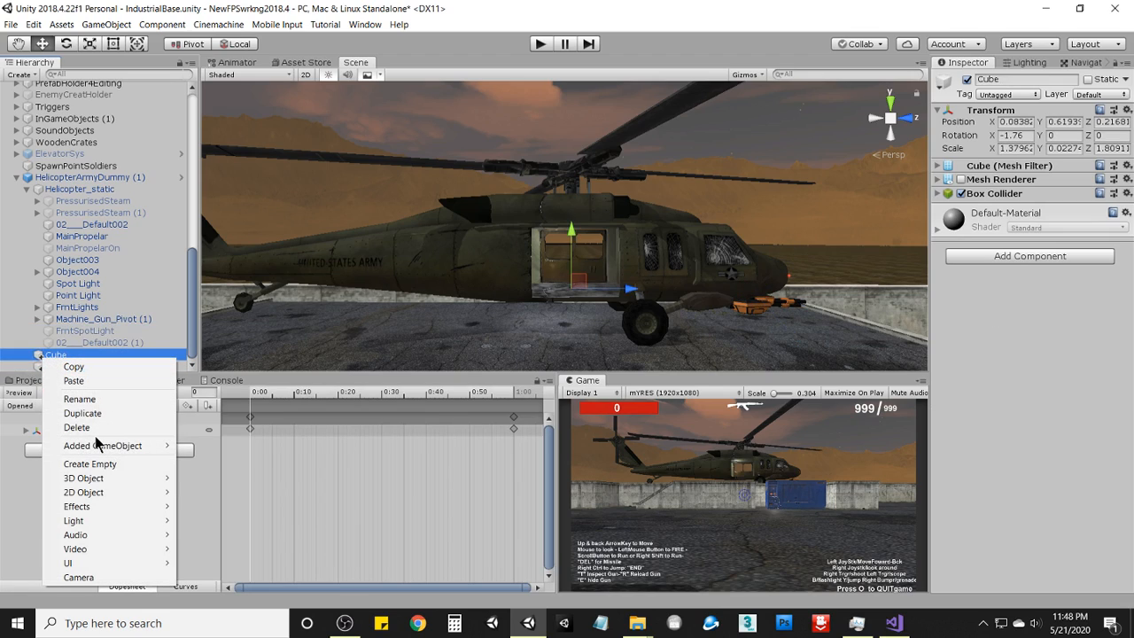
pyautogui.moveTo(102, 447)
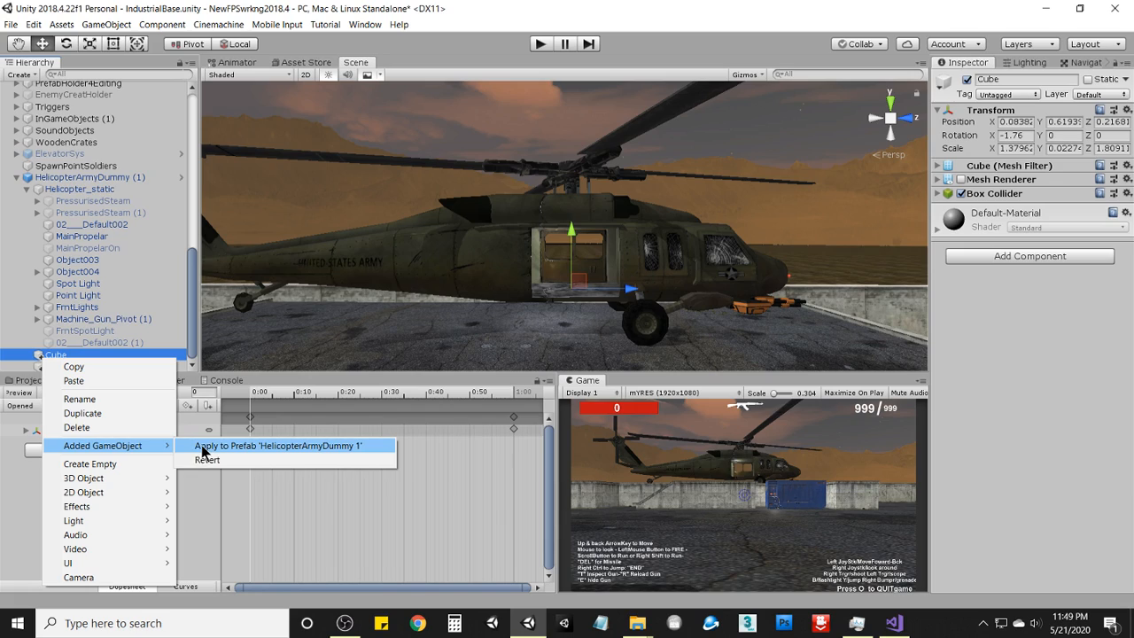
pyautogui.click(202, 448)
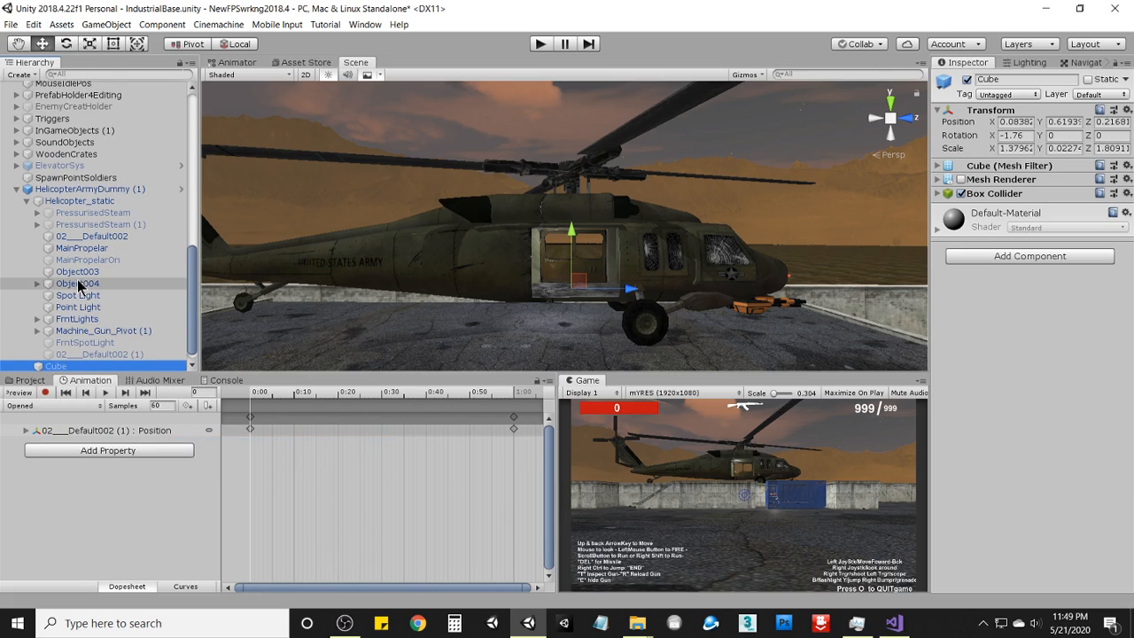
pyautogui.scroll(-1, 78, 286)
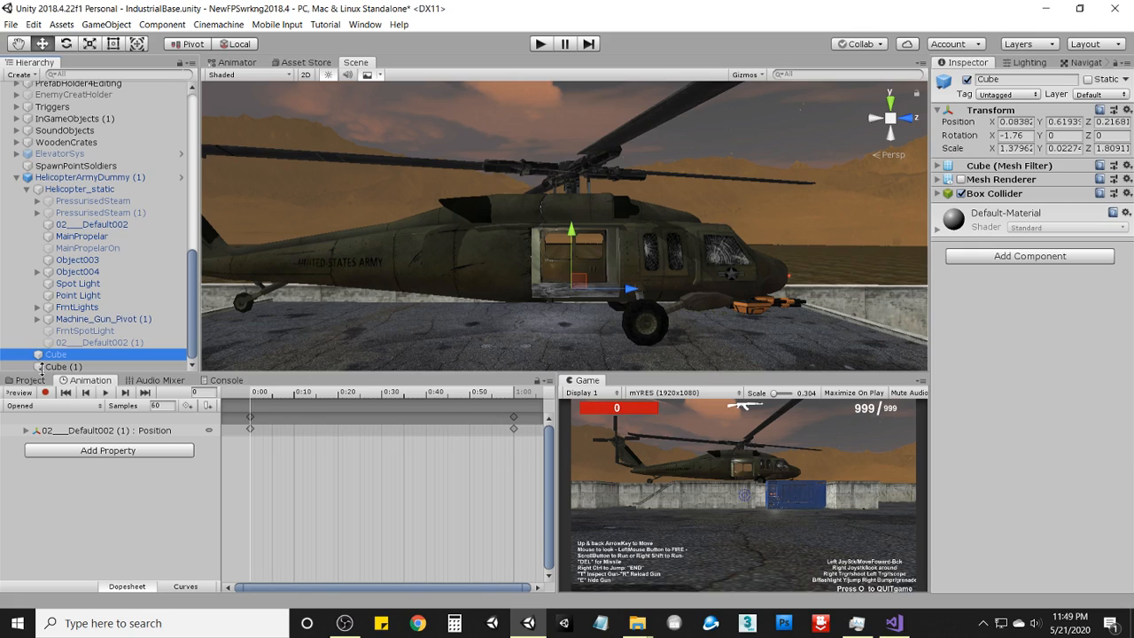
pyautogui.rightClick(43, 366)
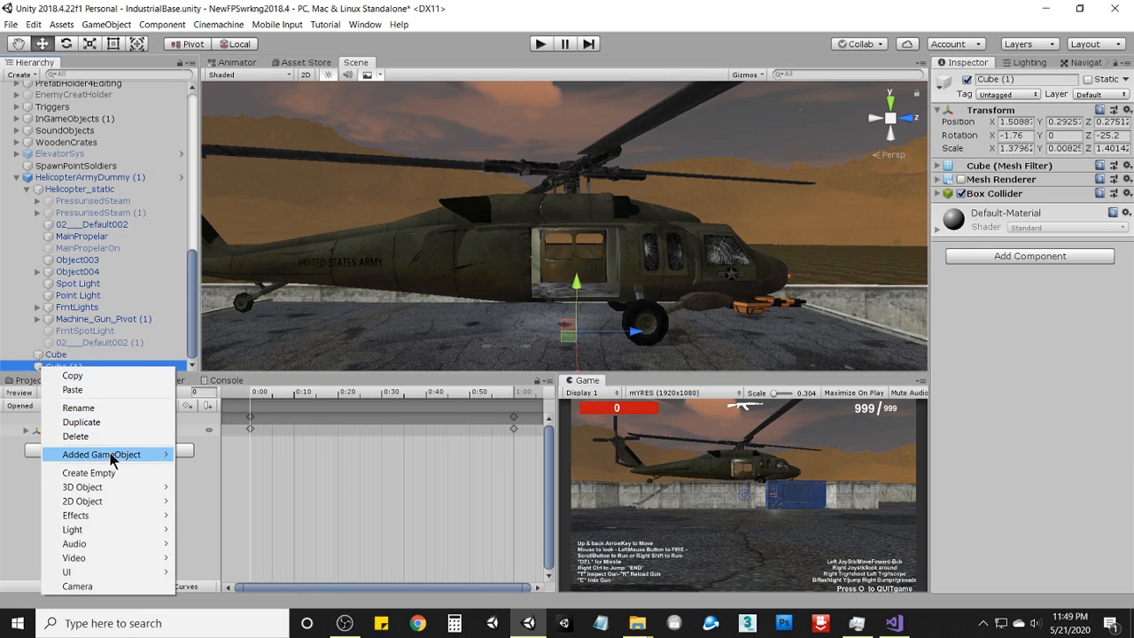
pyautogui.moveTo(121, 459)
pyautogui.click(217, 456)
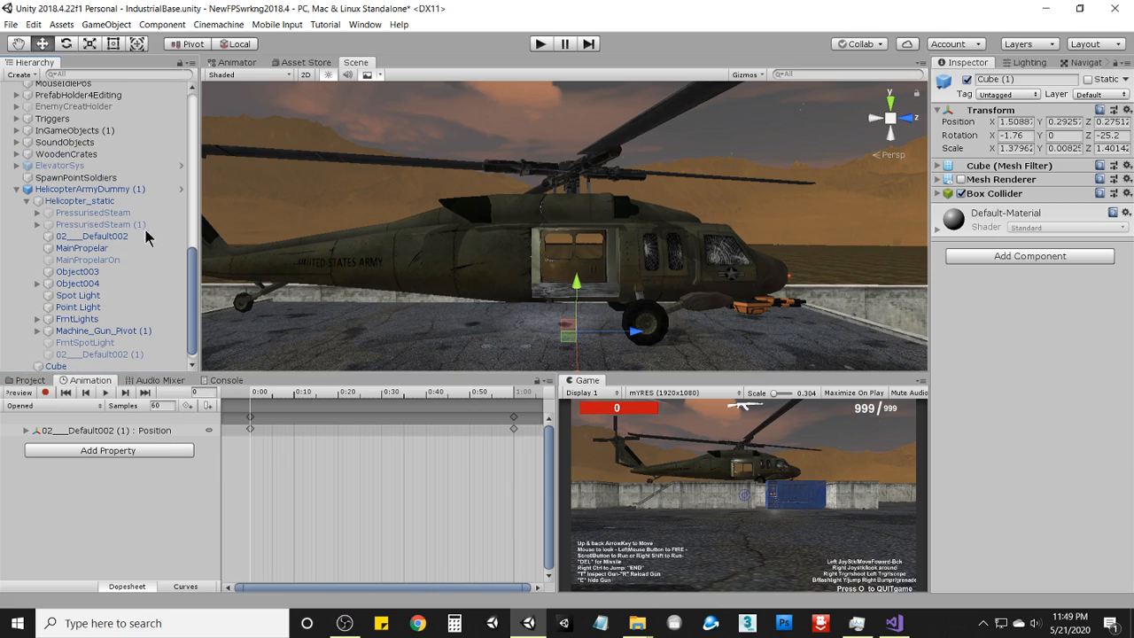
# Select the blue generator beside the landing base and disable its Box Collider that is set as a trigger.
pyautogui.click(90, 190)
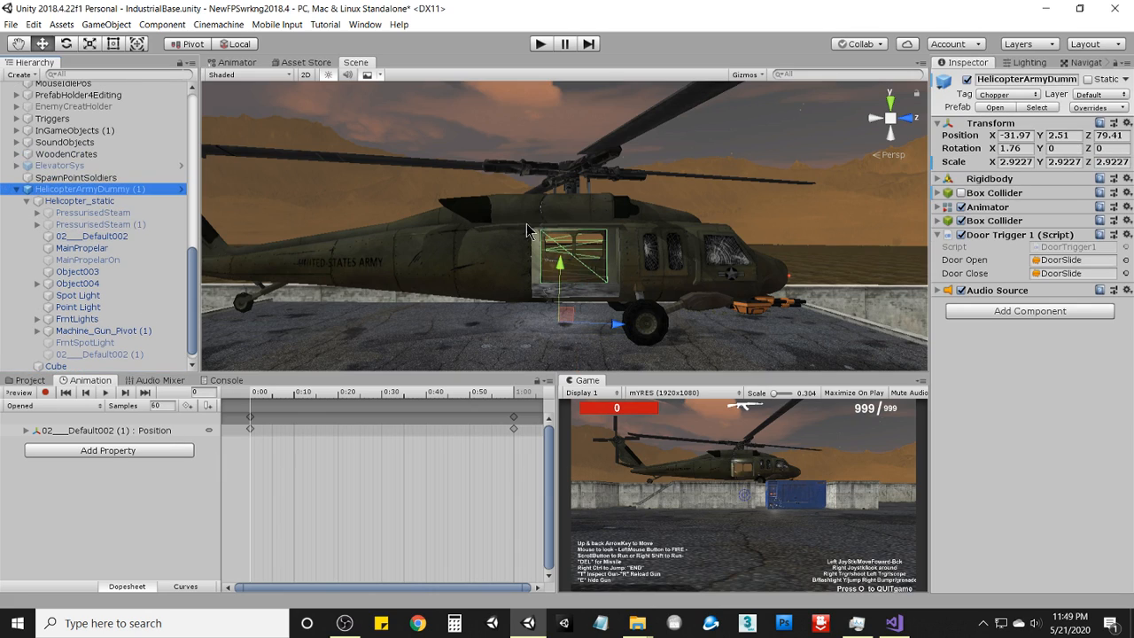
pyautogui.scroll(-5, 526, 230)
pyautogui.click(666, 308)
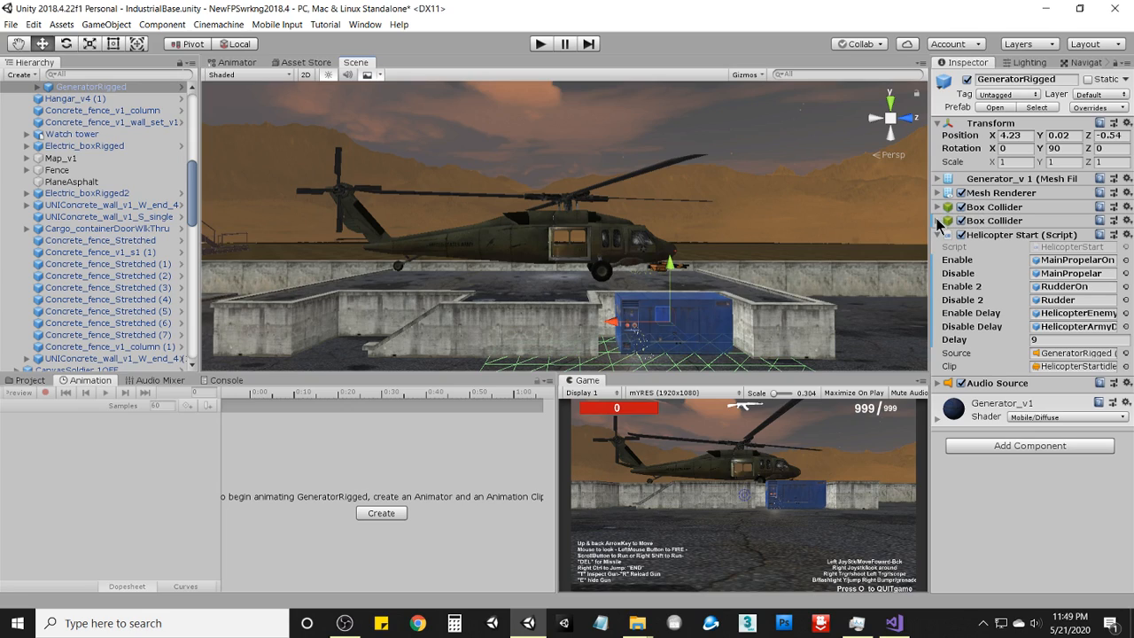
pyautogui.click(939, 222)
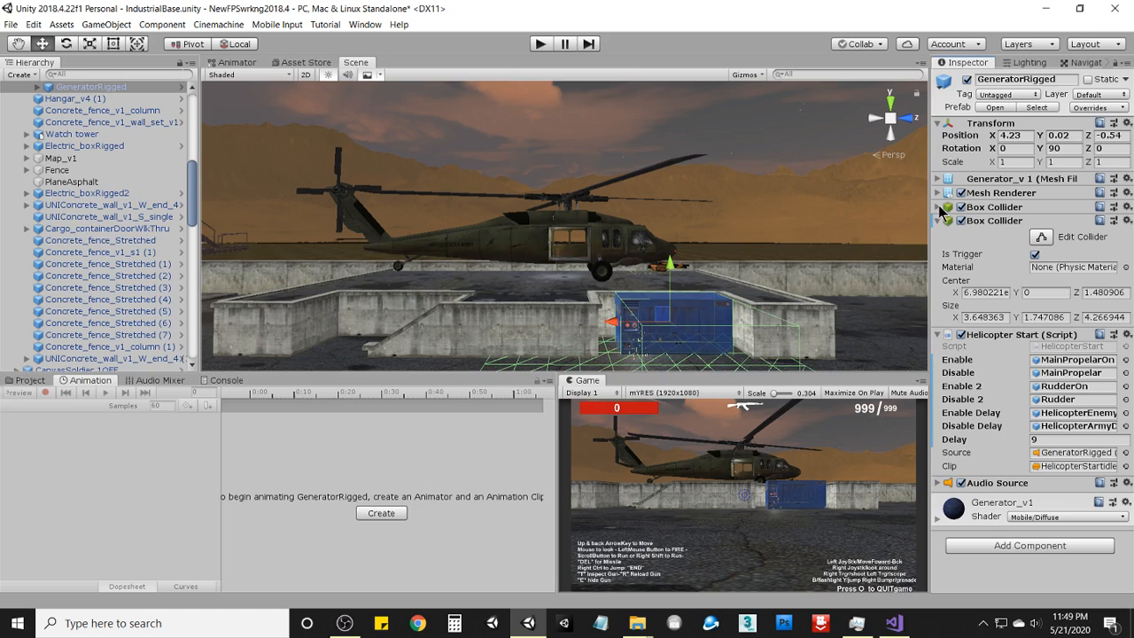
pyautogui.click(939, 207)
pyautogui.click(938, 208)
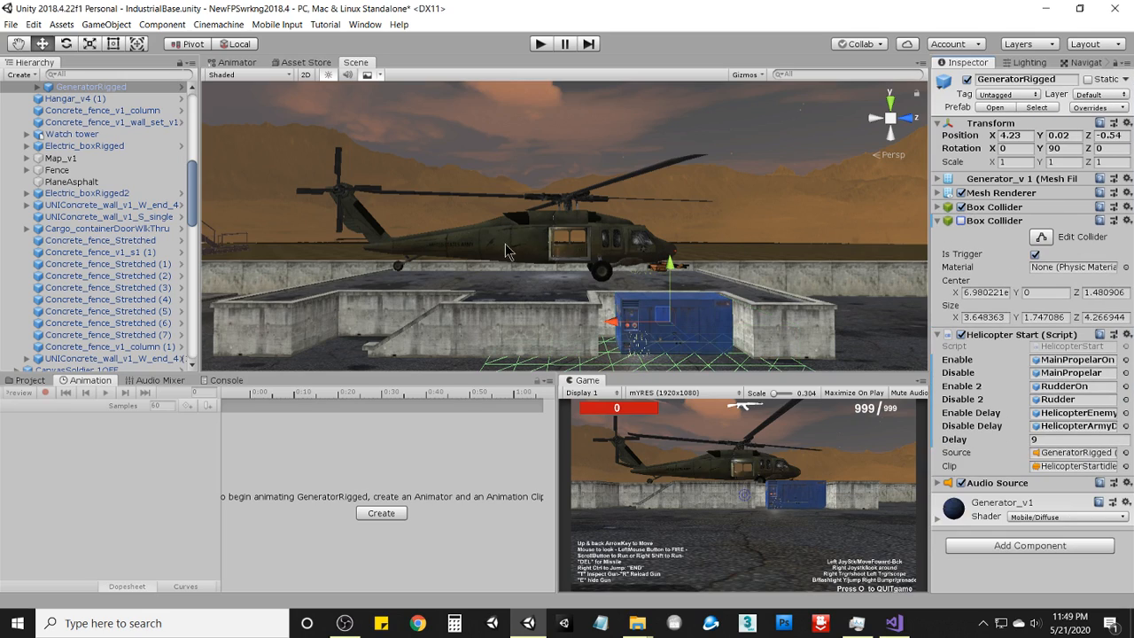
# Activate the door object 02___Default002 (1) under Helicopter_static in HelicopterArmyDummy (1).
pyautogui.scroll(-5, 97, 223)
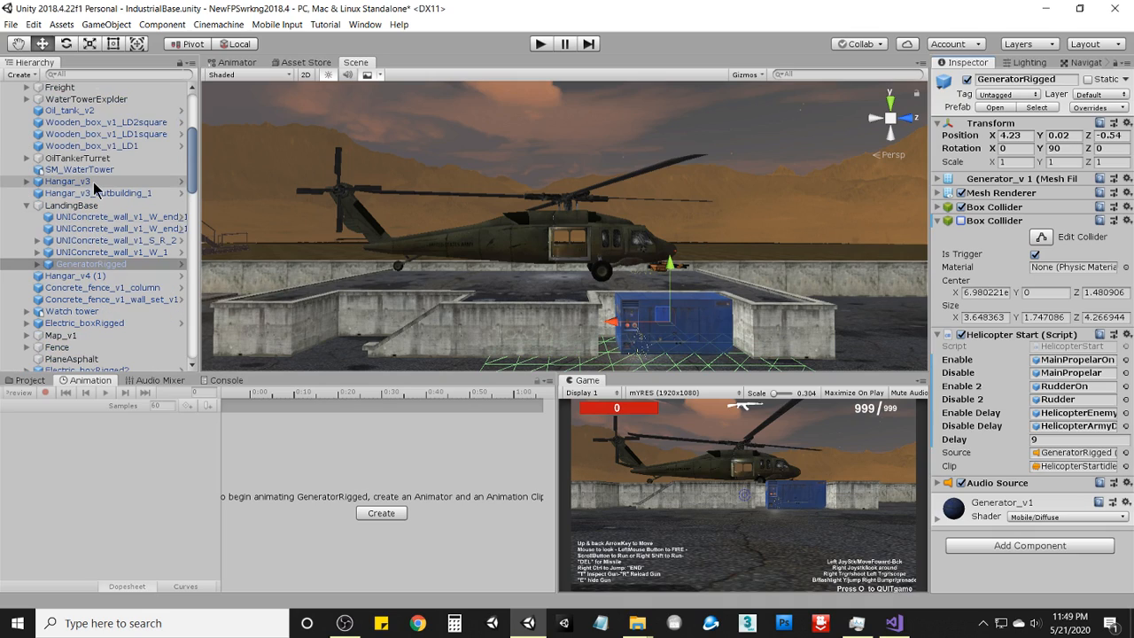
pyautogui.scroll(-6, 106, 292)
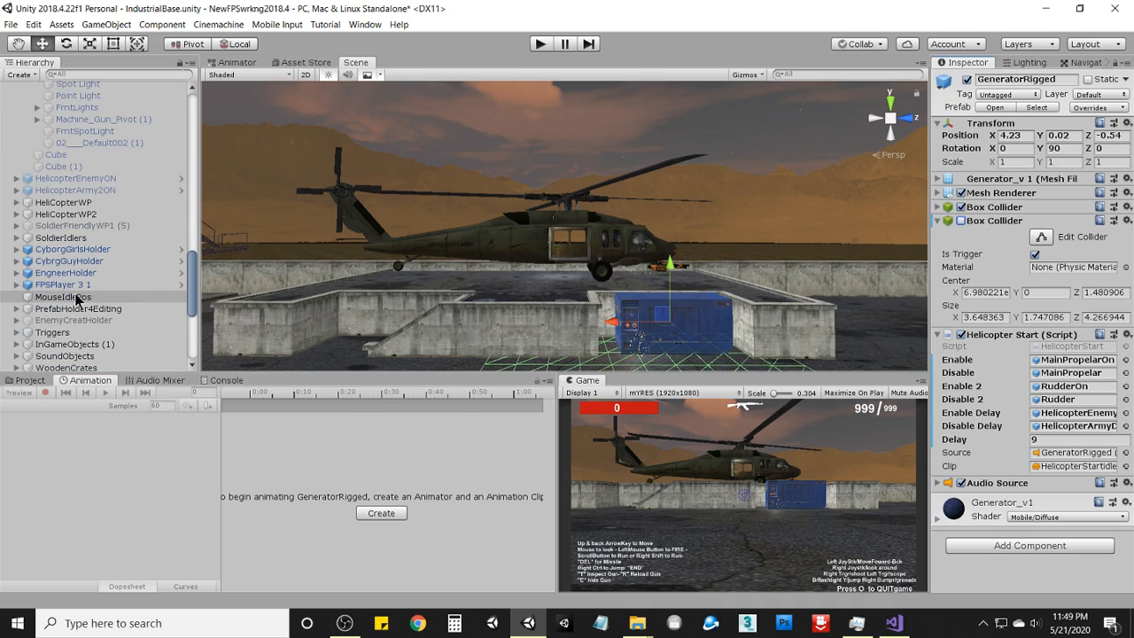
pyautogui.scroll(5, 98, 270)
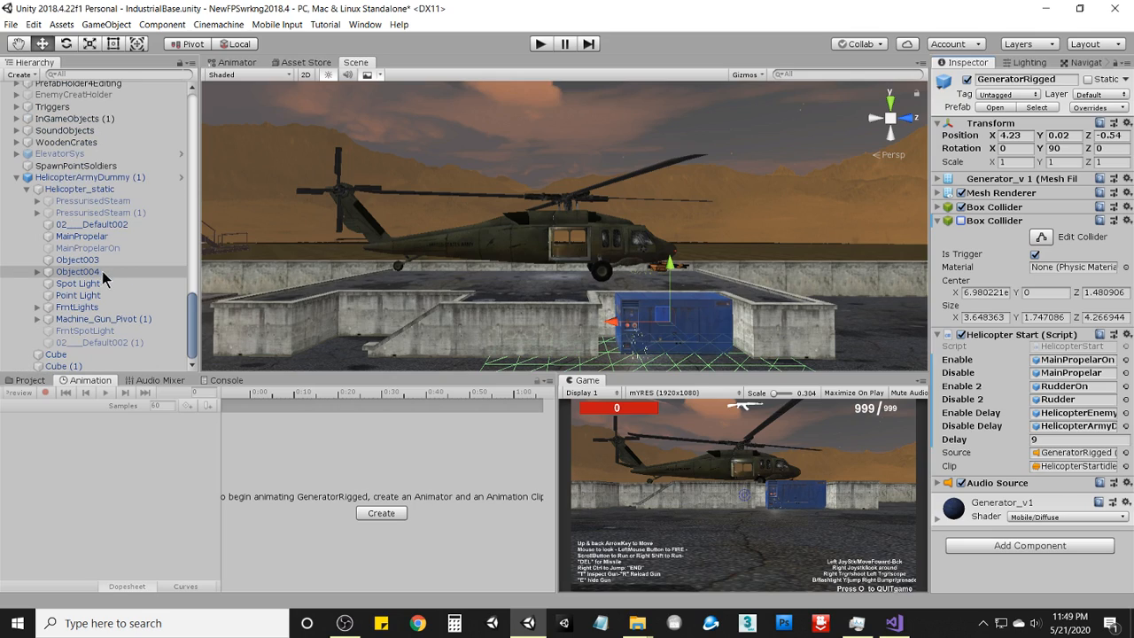
pyautogui.click(95, 343)
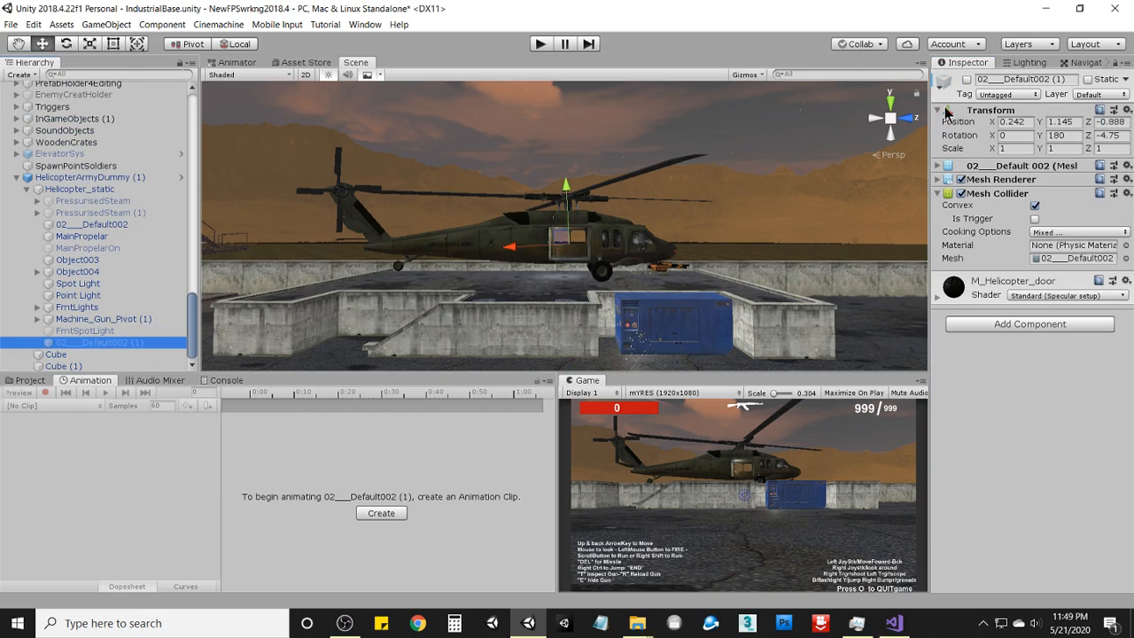
pyautogui.click(967, 80)
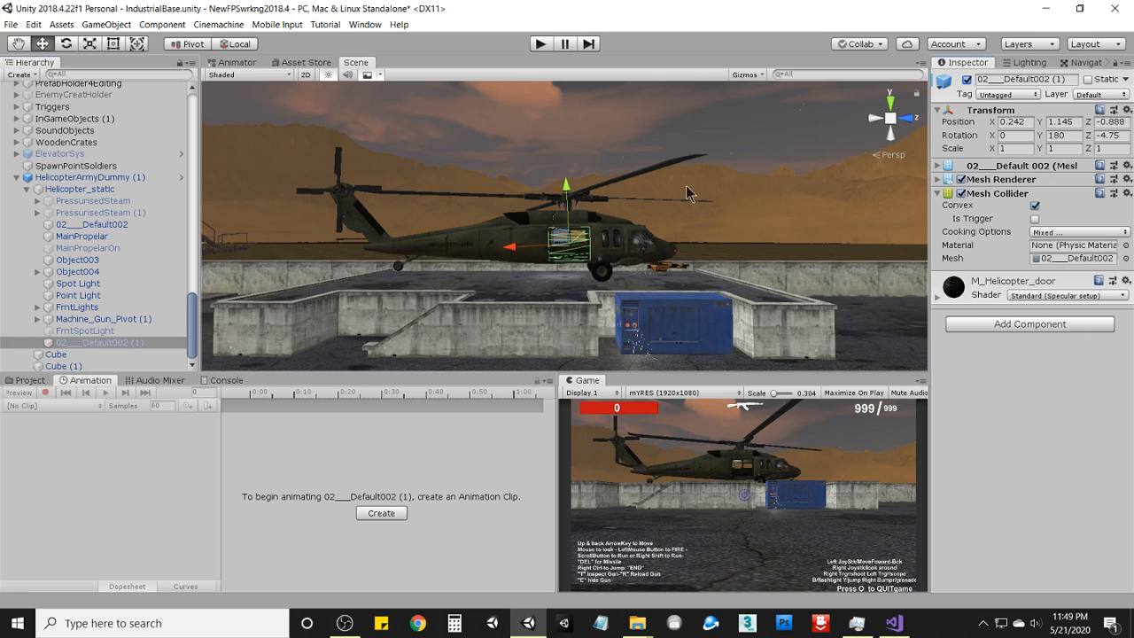
# Start Play mode and, while it loads, review the DoorTrigger1 script in Visual Studio before returning to Unity.
pyautogui.click(30, 382)
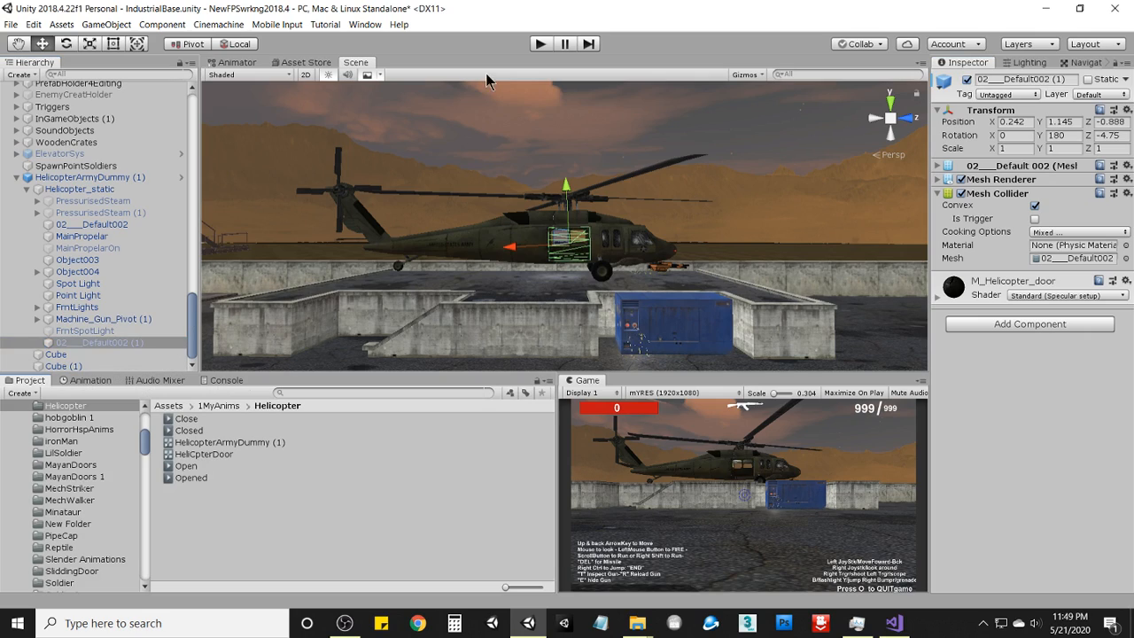
pyautogui.click(543, 47)
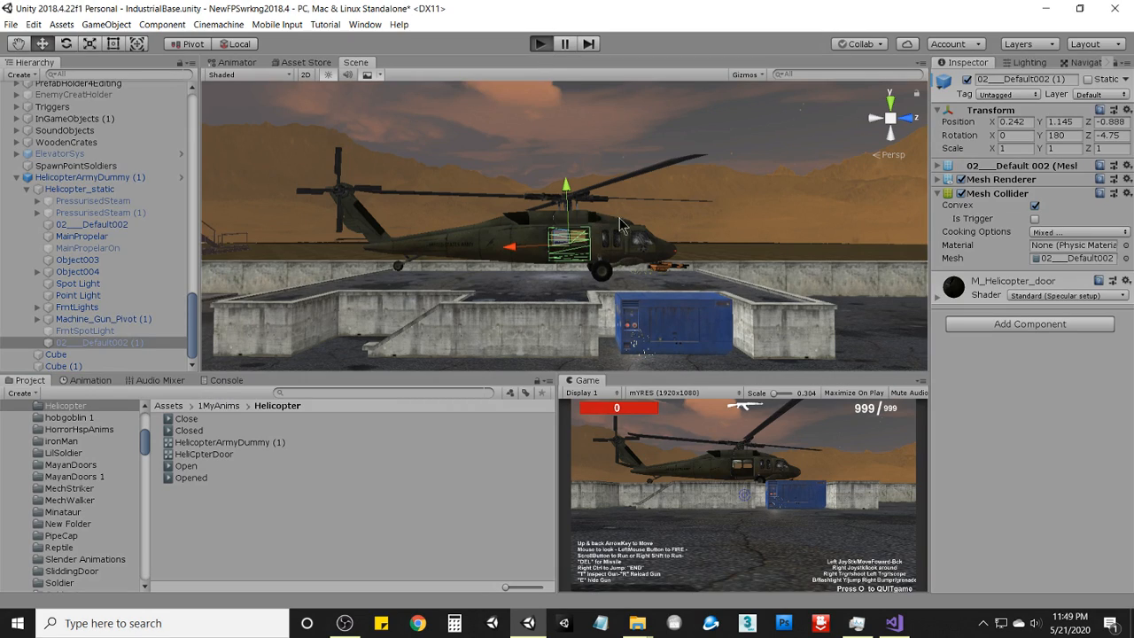
pyautogui.click(894, 623)
pyautogui.scroll(3, 358, 319)
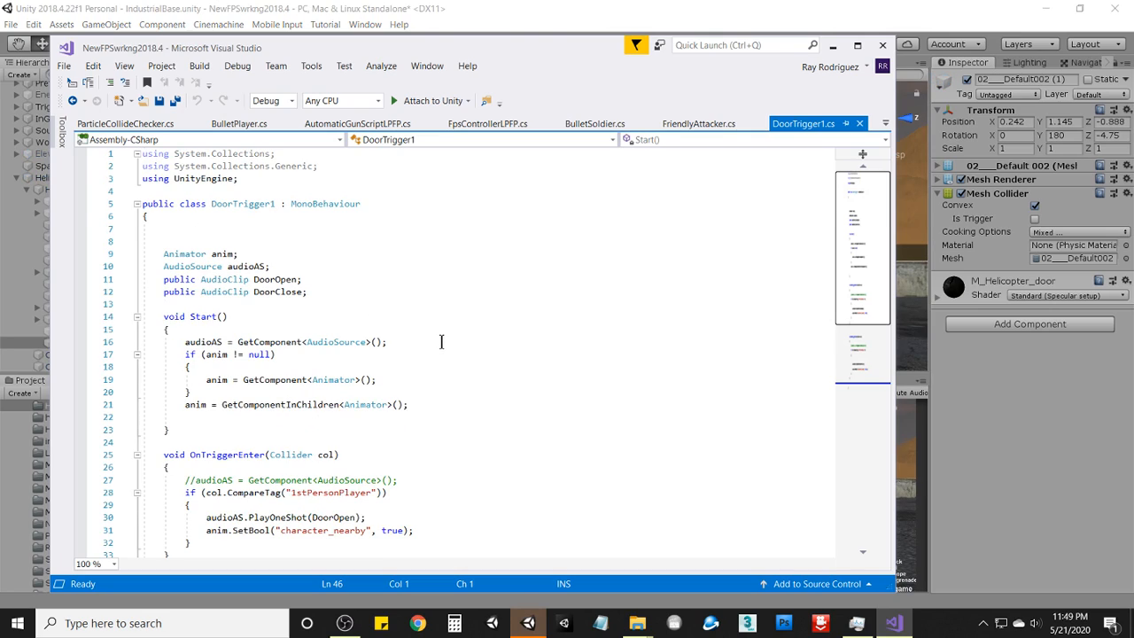
pyautogui.scroll(-3, 450, 303)
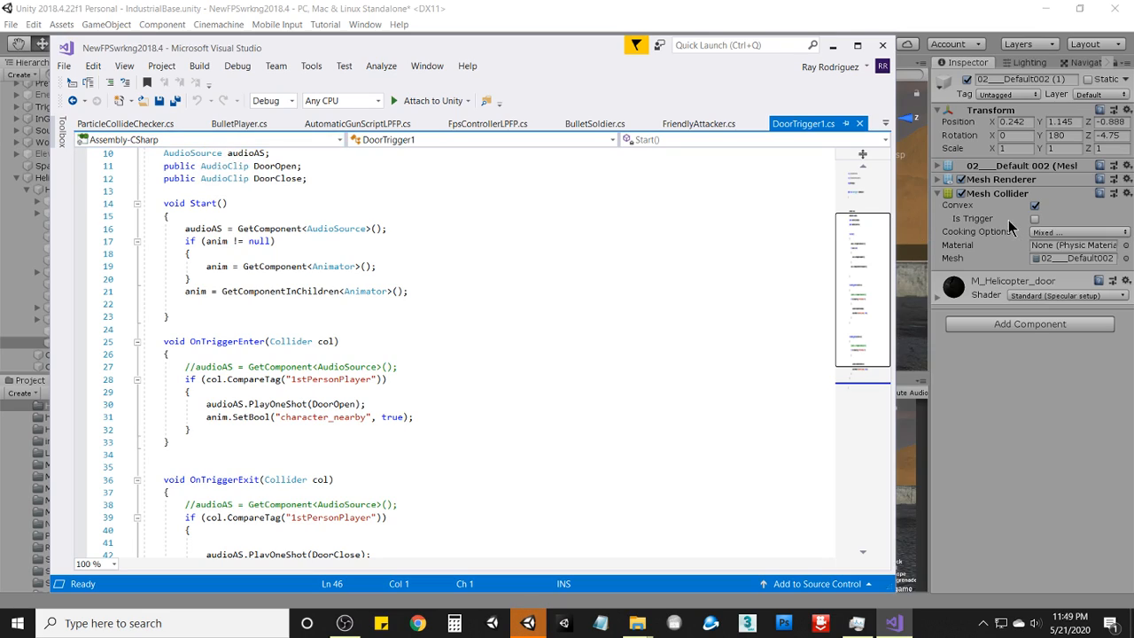
pyautogui.click(587, 5)
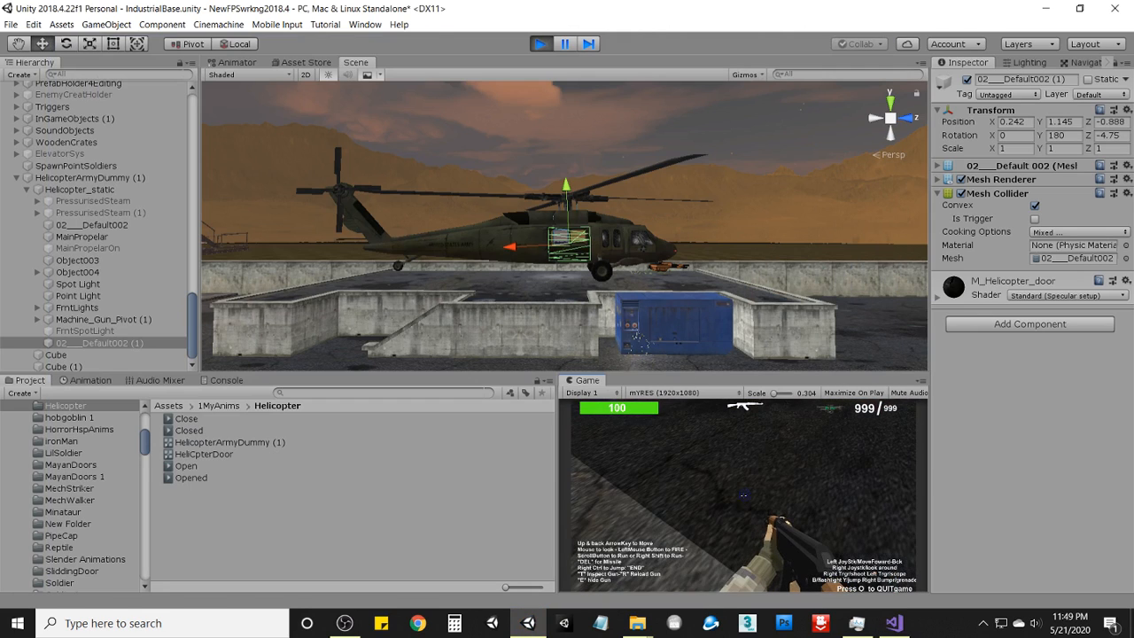
# Free the cursor from the running game, examine the helicopter door's Animator states including Close, and return to the Scene view.
pyautogui.press('o')
pyautogui.click(249, 61)
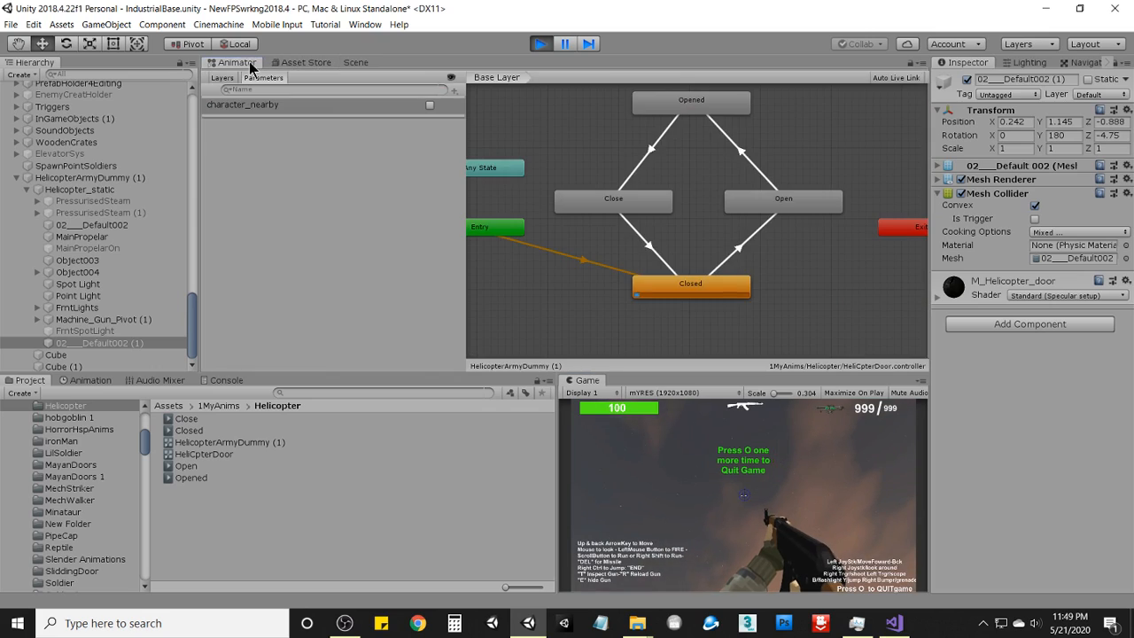
pyautogui.click(653, 206)
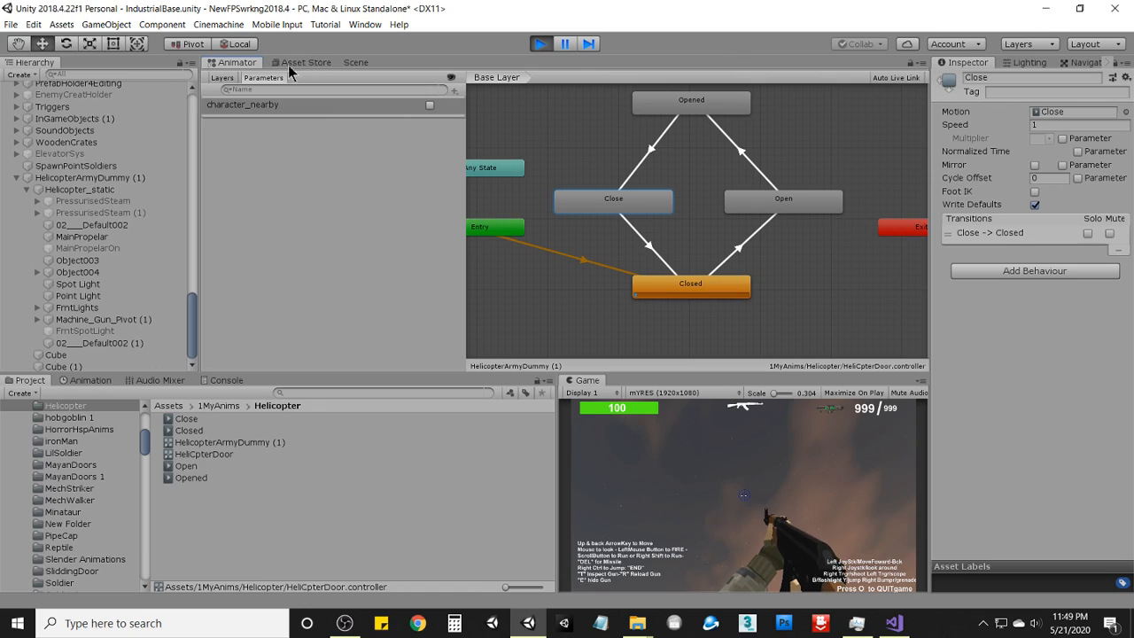
pyautogui.click(355, 62)
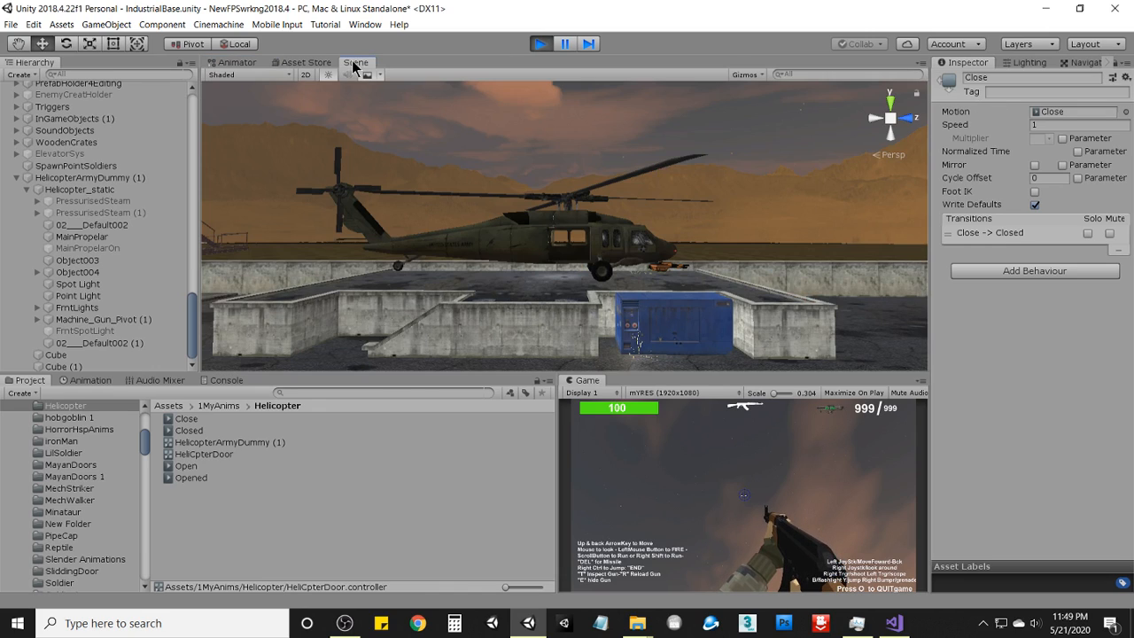
# Resume the running game and move the player around the landing base to test access to the helicopter.
pyautogui.click(631, 459)
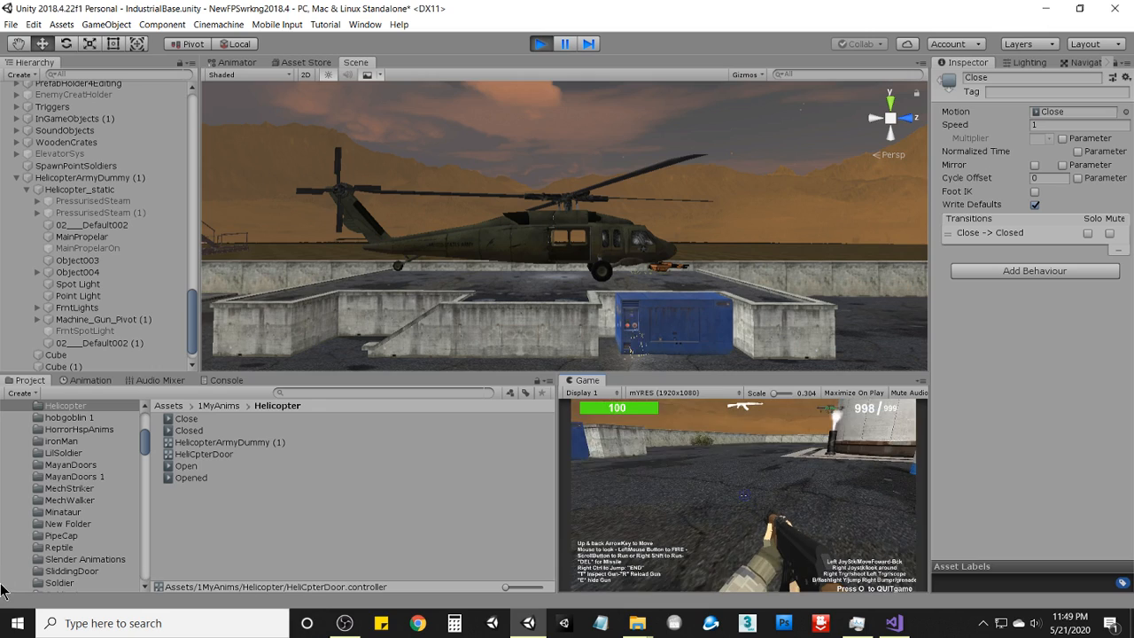
pyautogui.press('o')
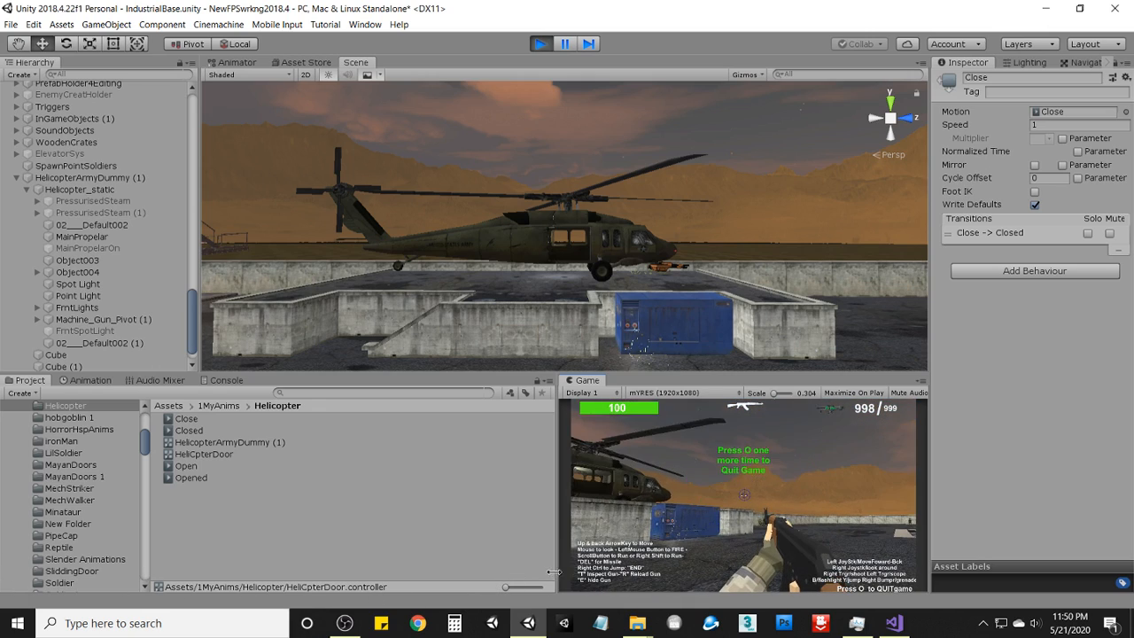
pyautogui.click(611, 541)
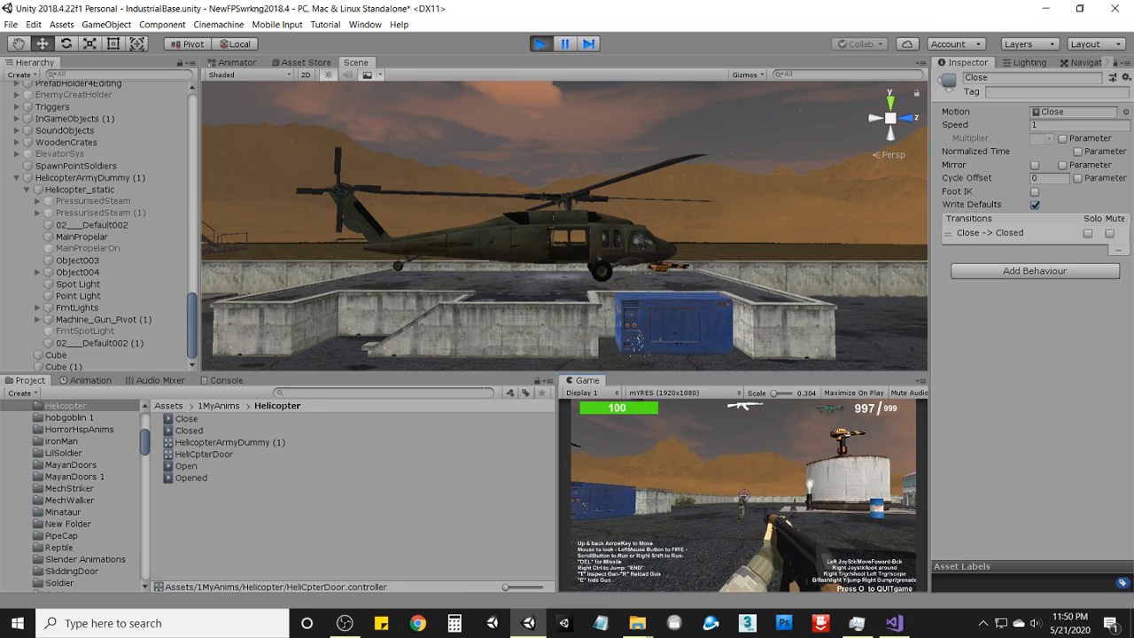
pyautogui.click(743, 496)
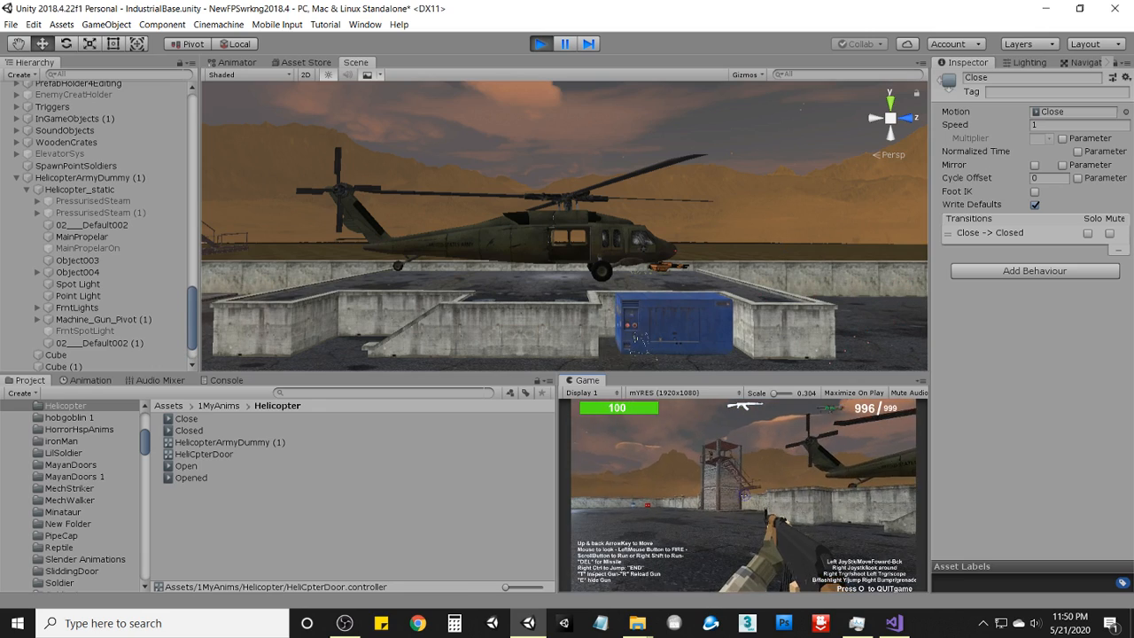